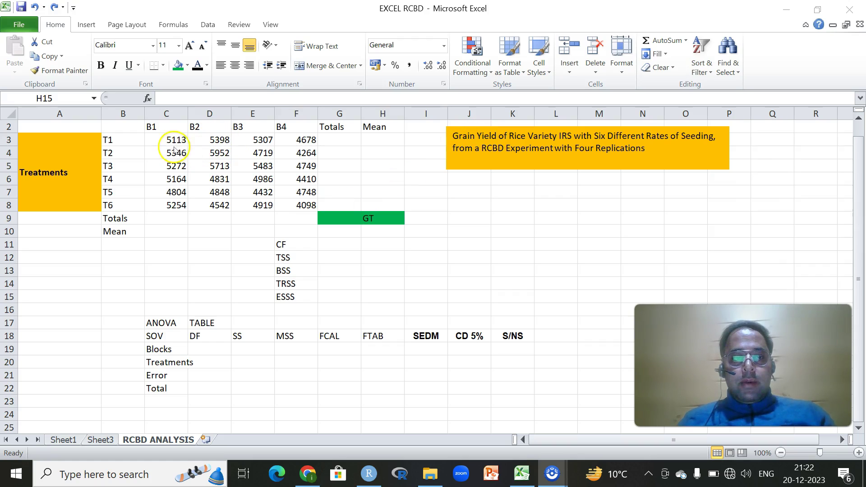
- Sum the four block yields of T1 in G3 and fill the formula through G8 for all treatment totals
drag(167, 140, 307, 140)
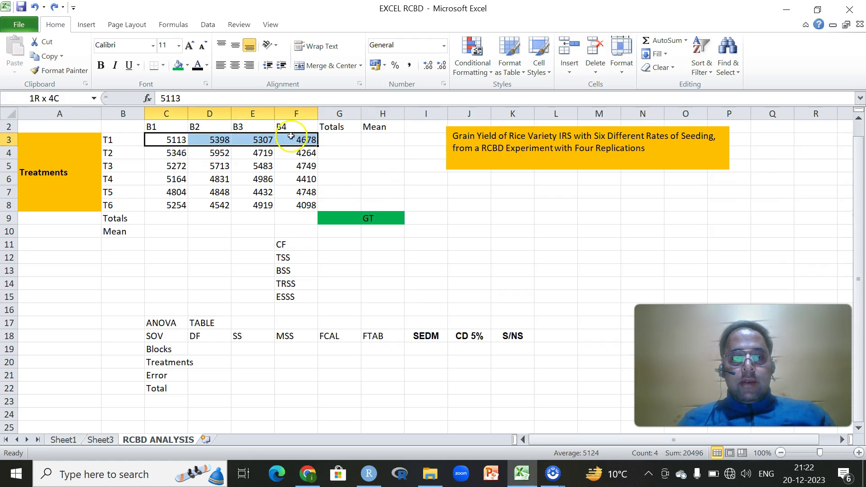
click(663, 40)
click(347, 141)
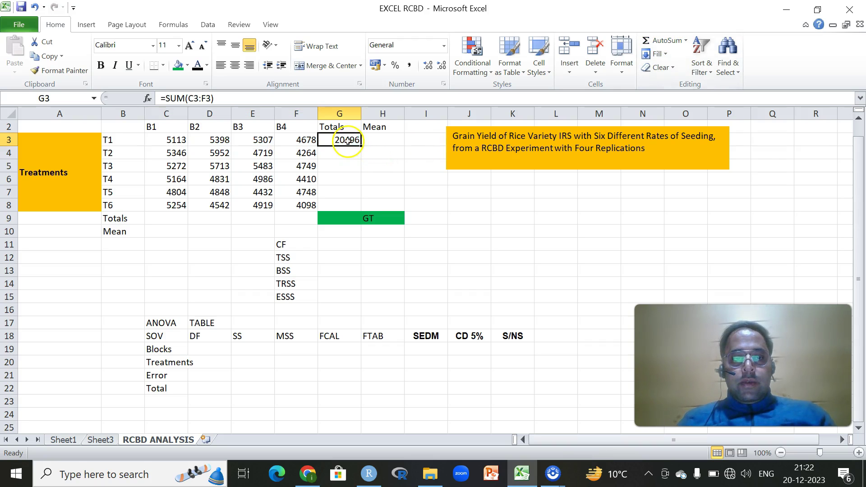
drag(361, 146, 353, 205)
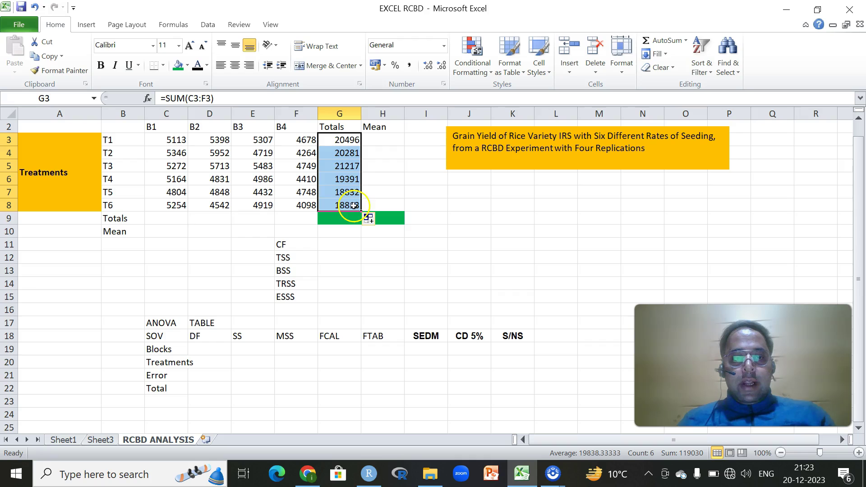
- Enter =SUM(C3:C8) in C9 and fill it across to G9 for the block totals and grand total
click(179, 220)
text(=sum)
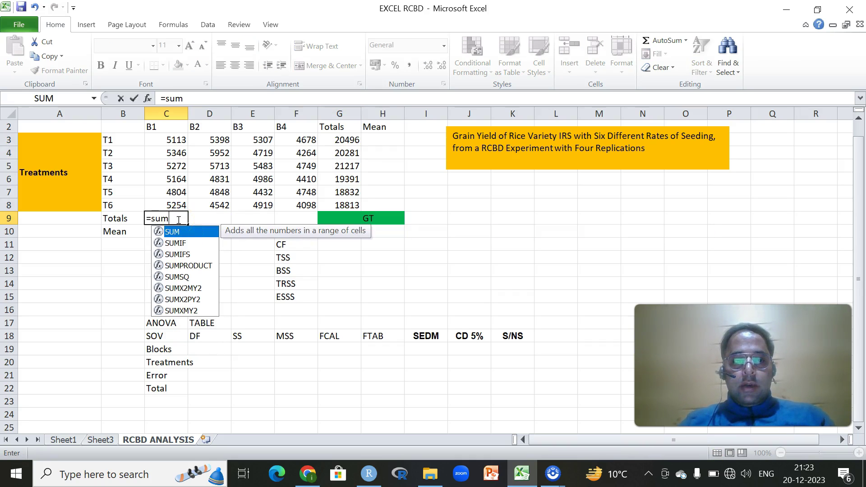
key(Tab)
drag(178, 141, 179, 202)
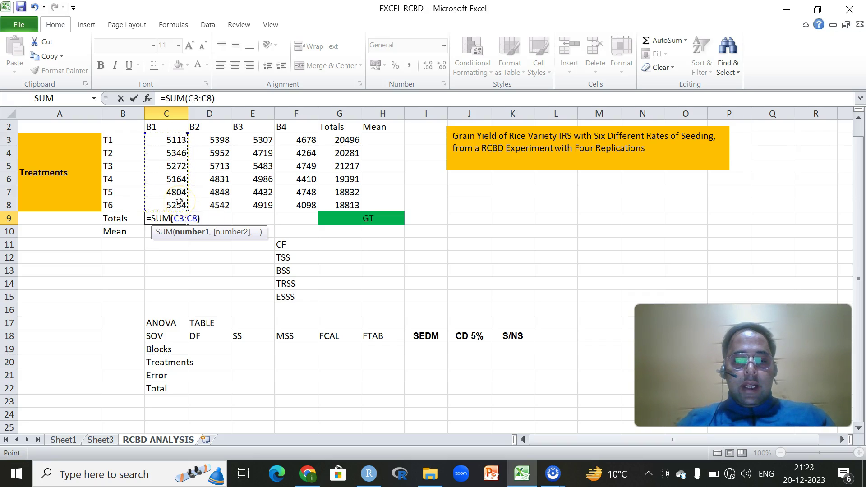
text())
key(Return)
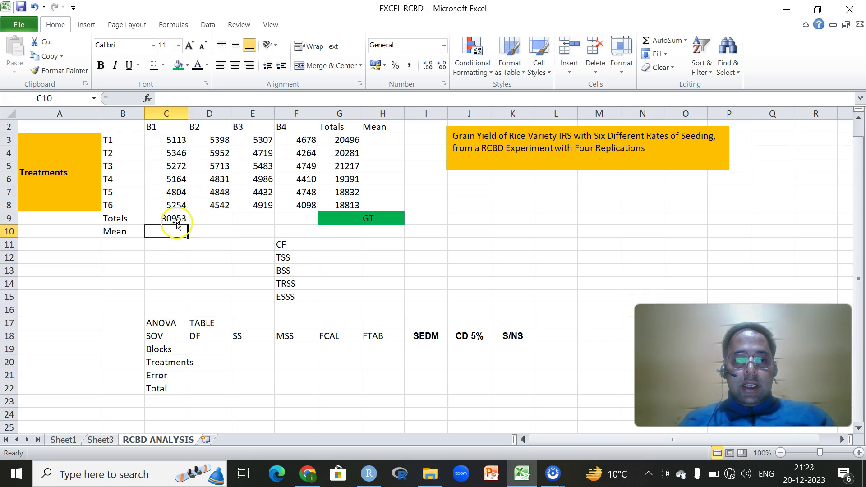
click(186, 221)
drag(192, 223, 356, 221)
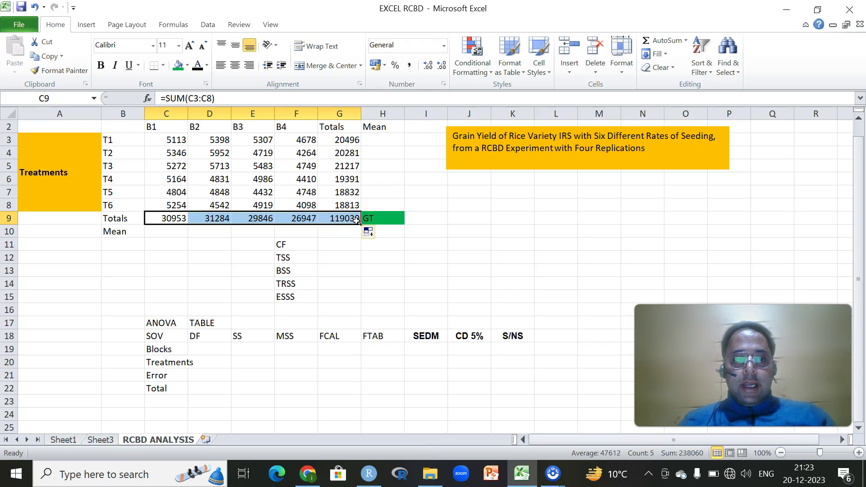
- Enter =AVERAGE(C3:F3) in H3 and fill it down to H8 for the treatment means
click(374, 140)
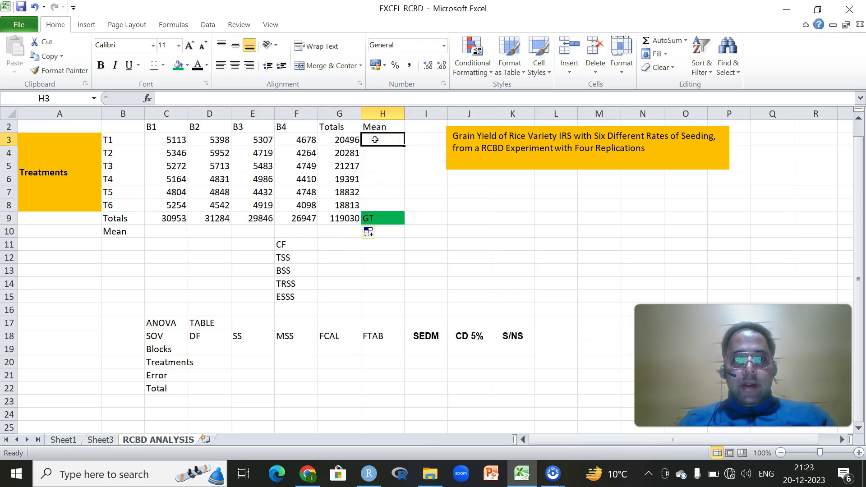
text(=)
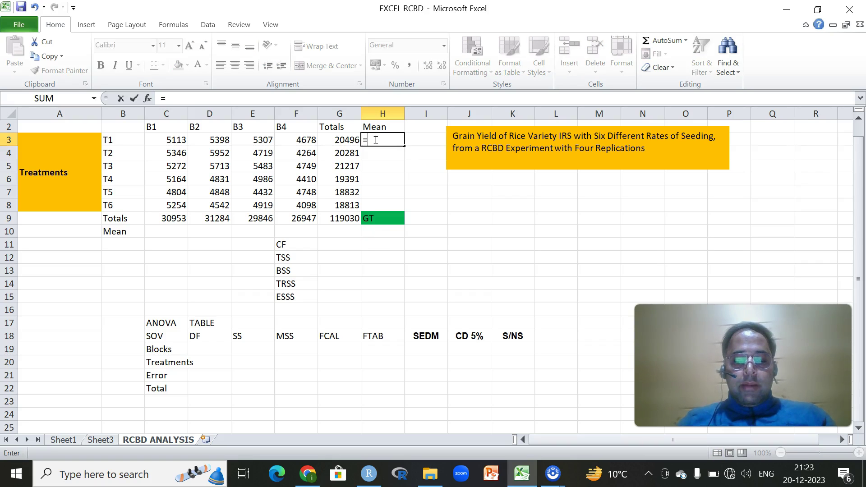
text(av)
click(397, 161)
double_click(397, 162)
drag(175, 141, 305, 141)
text())
key(Return)
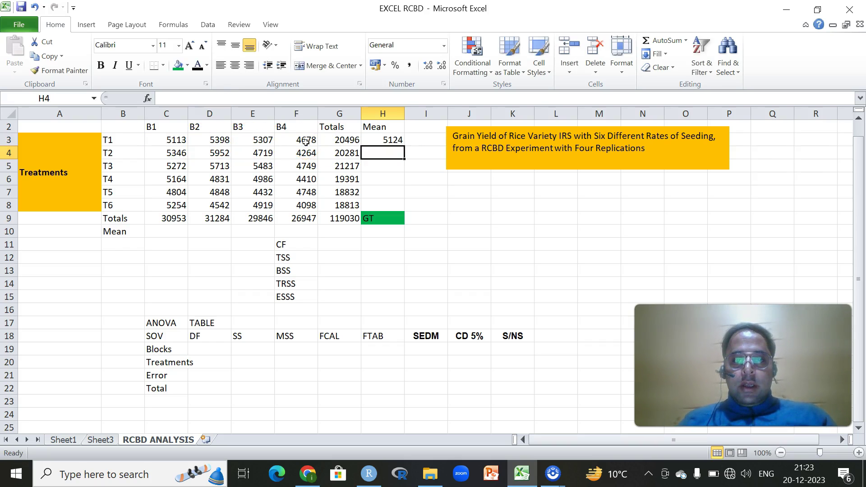
drag(378, 140, 401, 205)
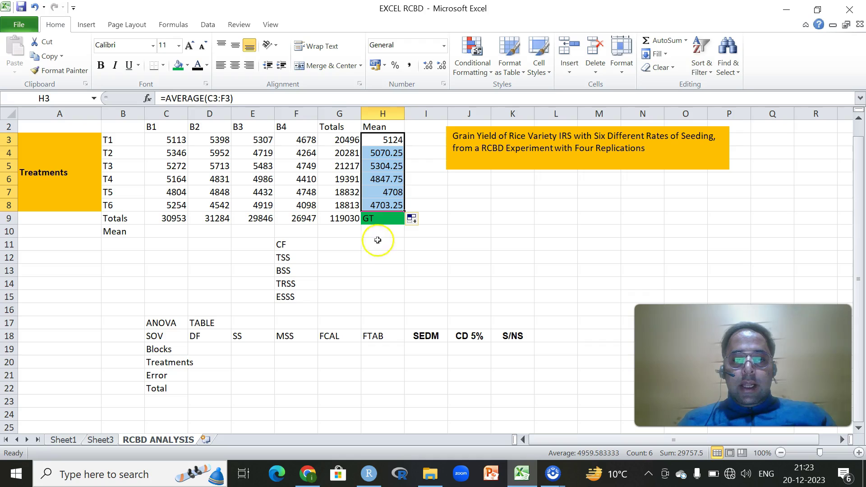
- Calculate the correction factor in G11 with the formula =(G9)^2/24
click(345, 243)
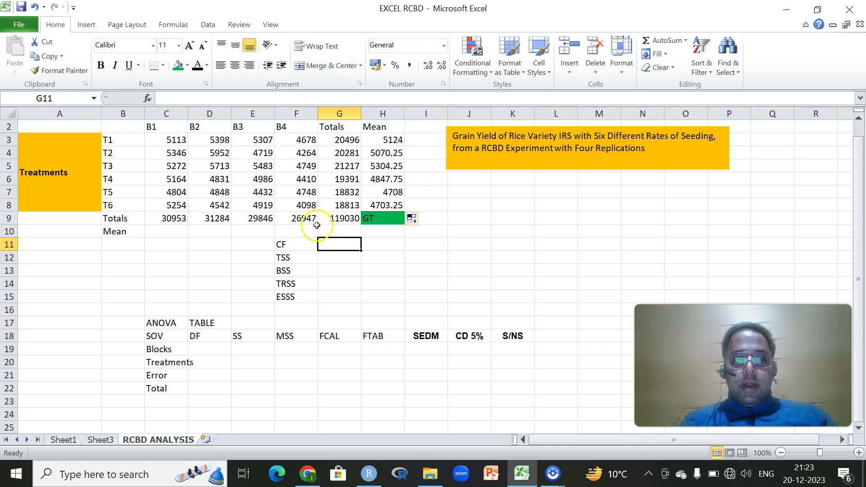
text(=)
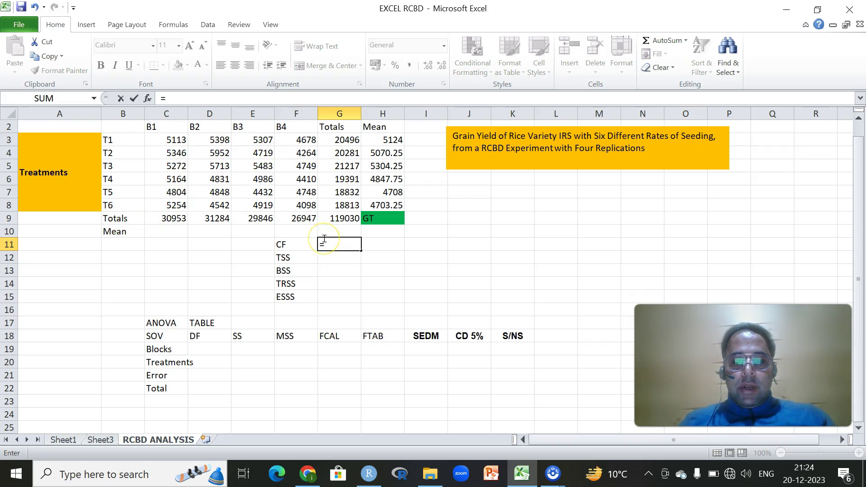
text(()
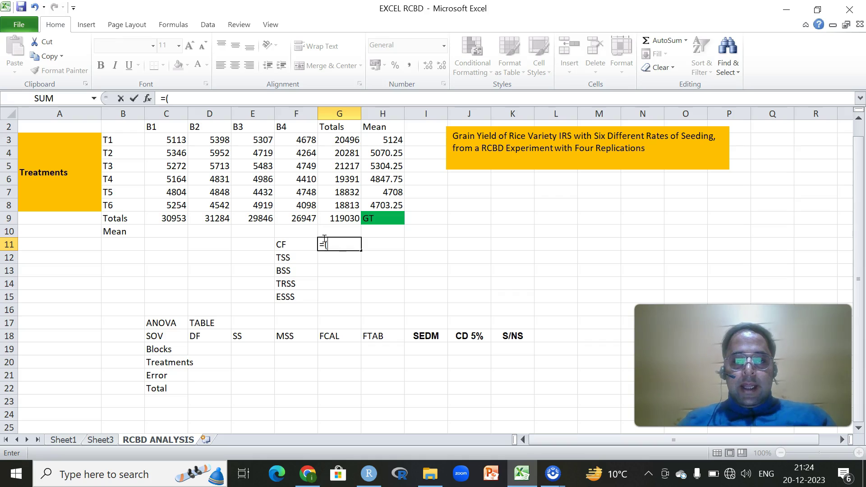
click(344, 218)
text()^2)
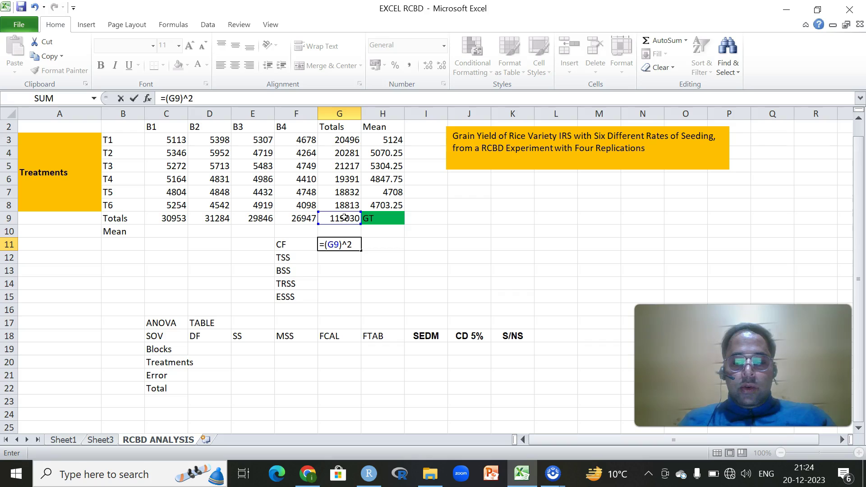
text(/24)
key(Return)
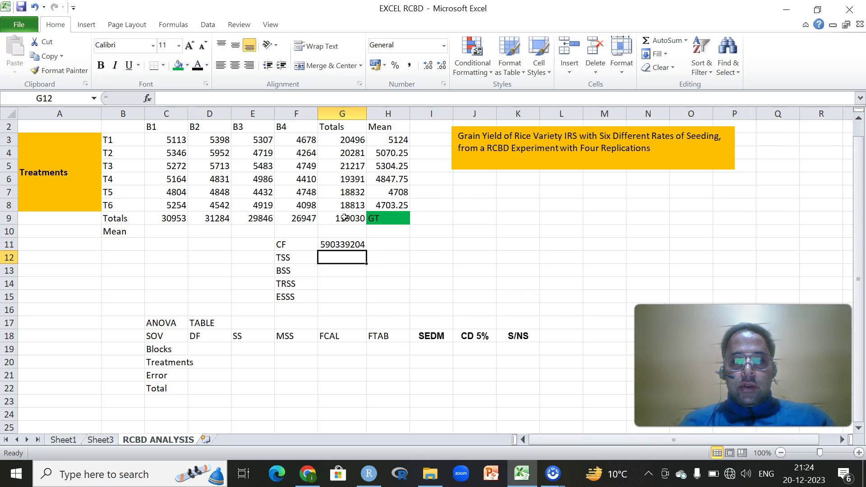
click(352, 259)
text(=)
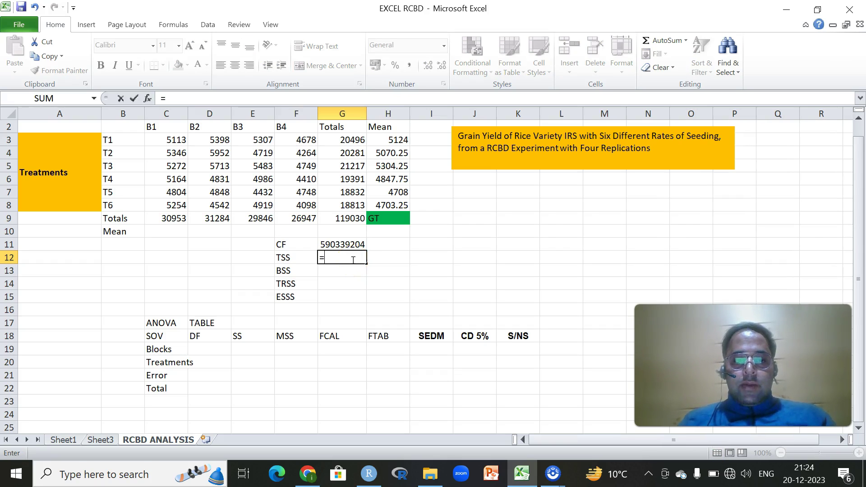
key(BackSpace)
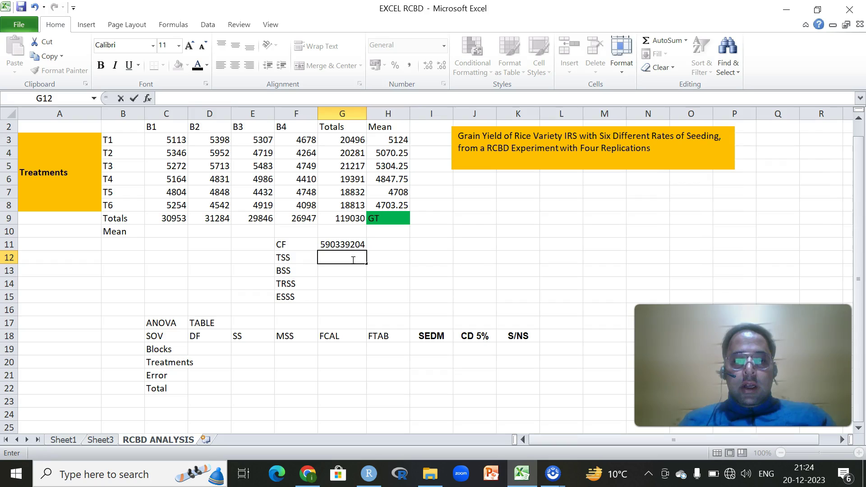
drag(169, 140, 287, 198)
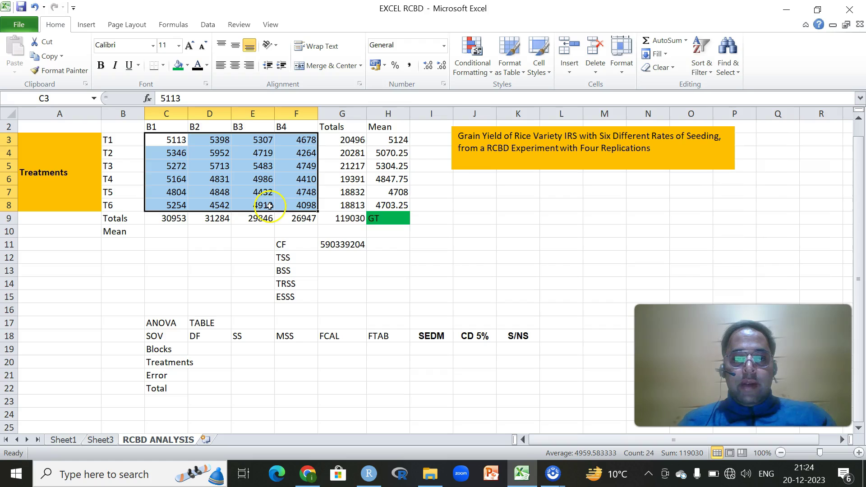
- Enter =SUMSQ(C3:F8) in G12, beside TSS, to sum the squares of all observations
click(338, 258)
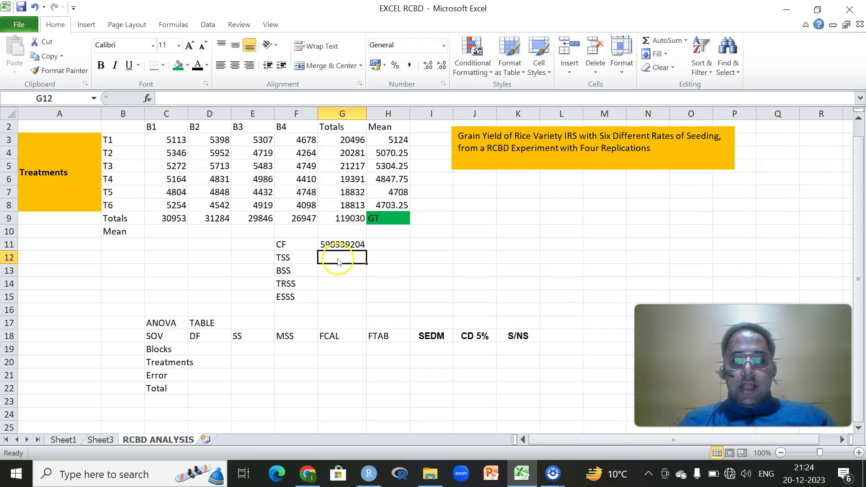
text(=sum)
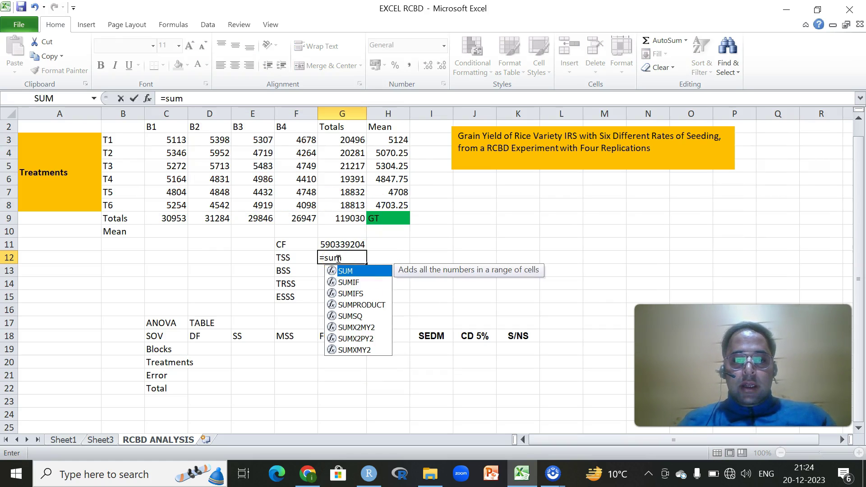
text(sq)
double_click(356, 271)
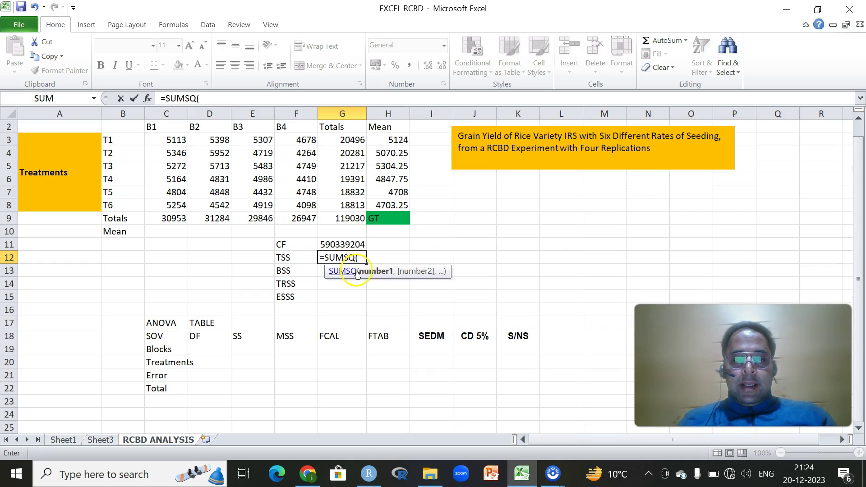
drag(153, 140, 282, 203)
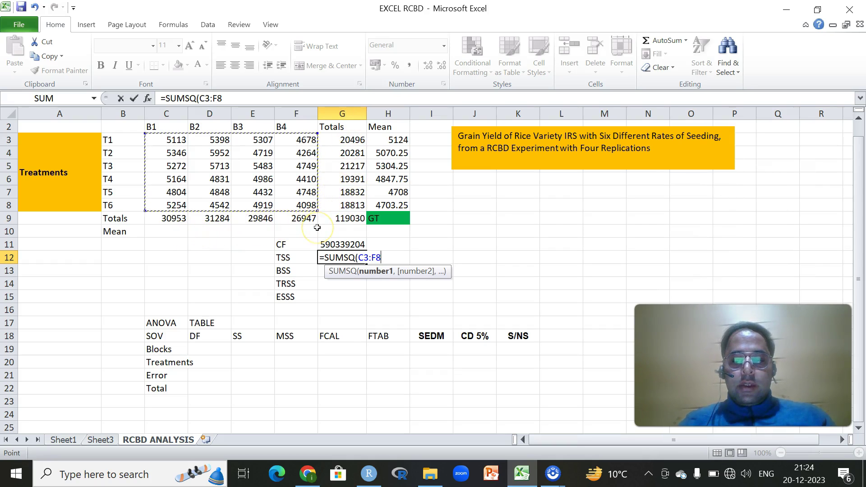
text())
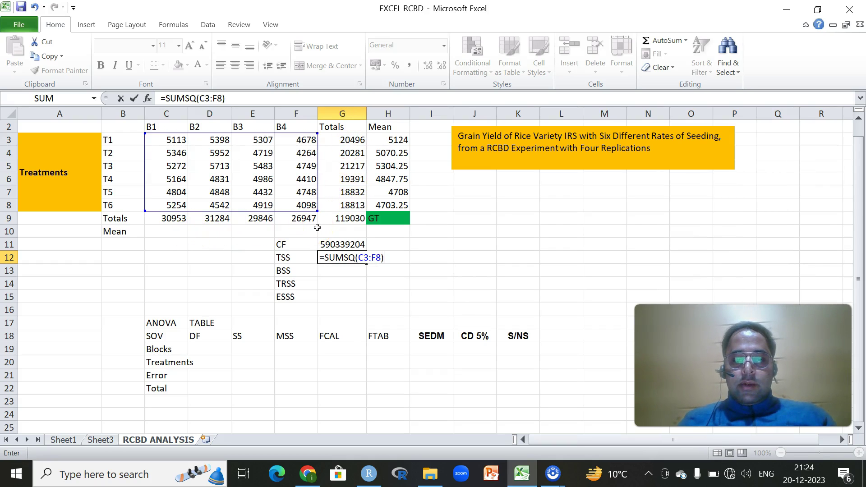
key(Return)
- Subtract the correction factor from the TSS sum of squares in H12 with =G12-G11
click(376, 257)
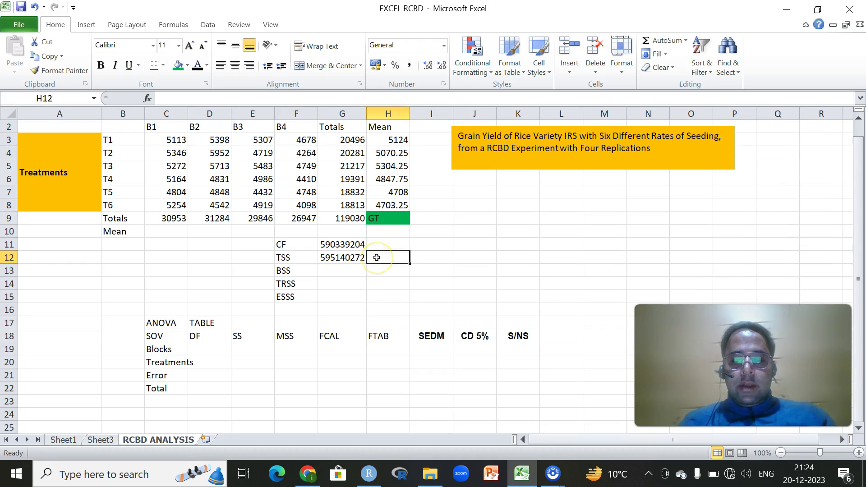
text(=)
key(BackSpace)
text(=)
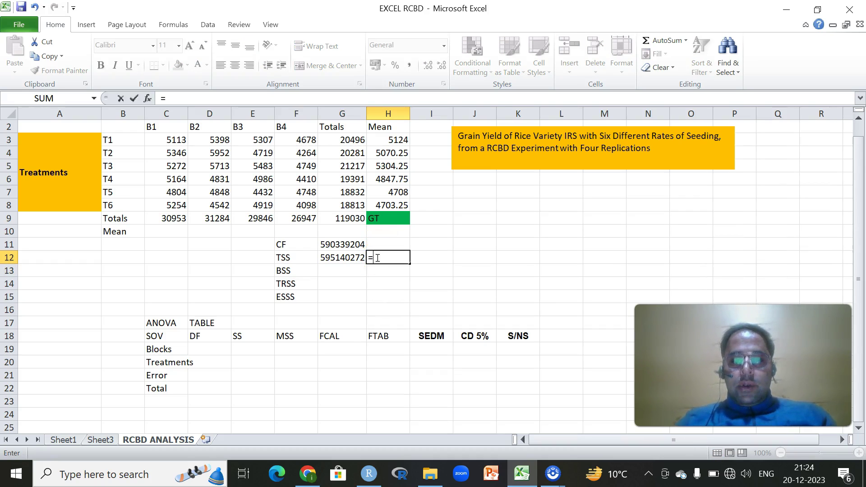
click(357, 256)
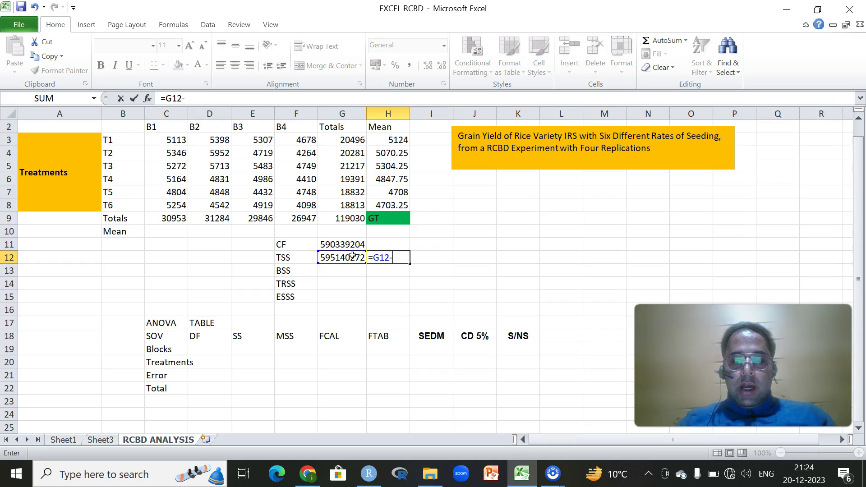
text(-)
click(343, 244)
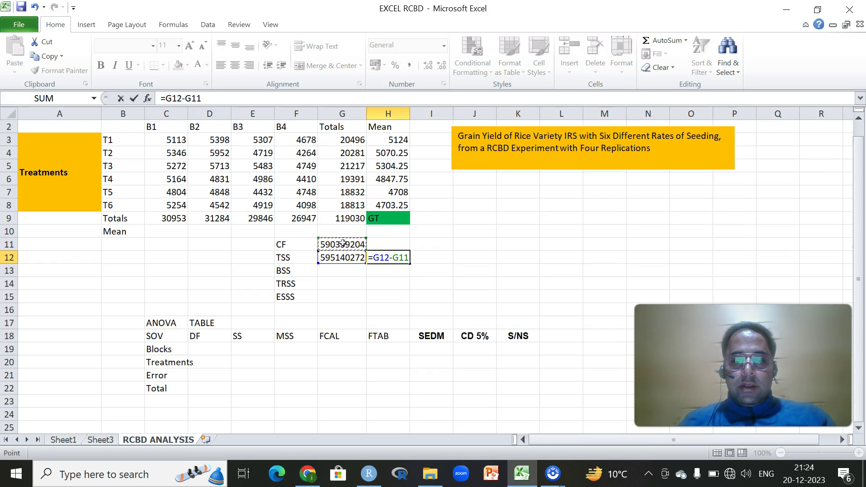
key(Return)
- Enter =SUMSQ(C9:F9) in G13, beside BSS, to sum the squares of the block totals
click(331, 269)
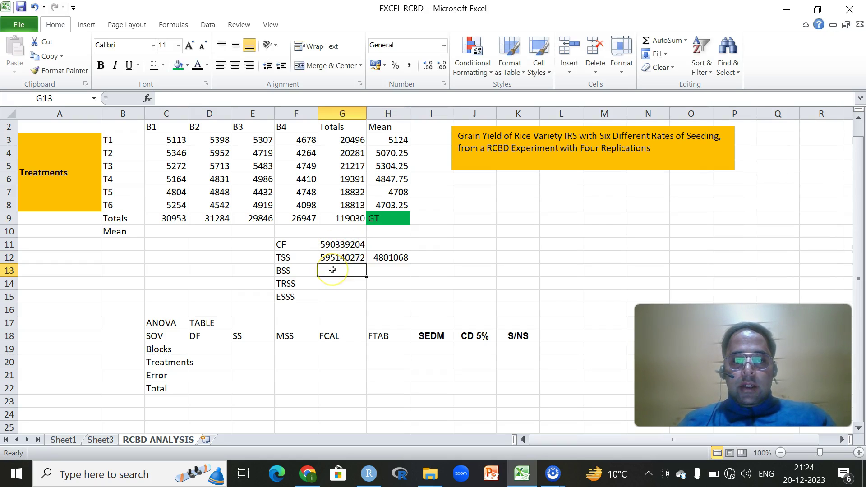
text(=)
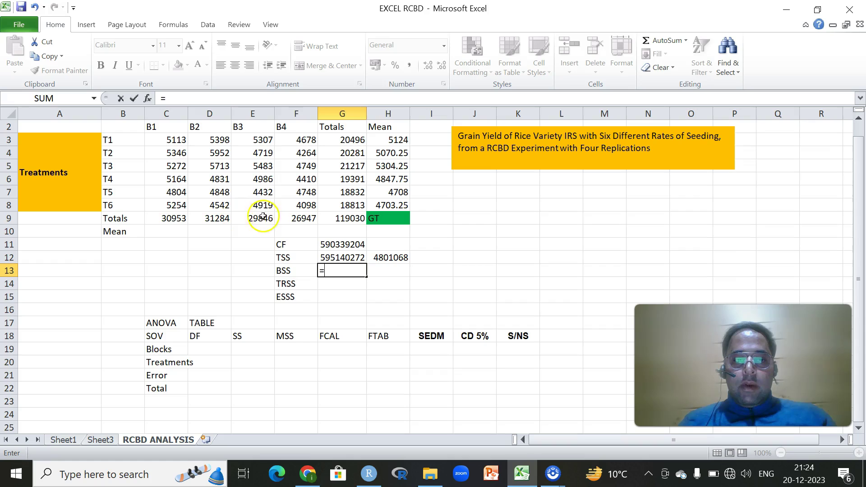
text(sum)
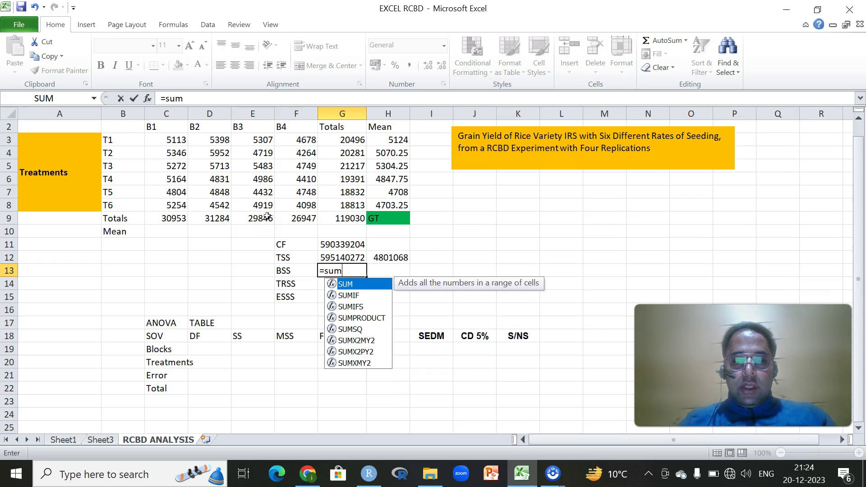
text(s)
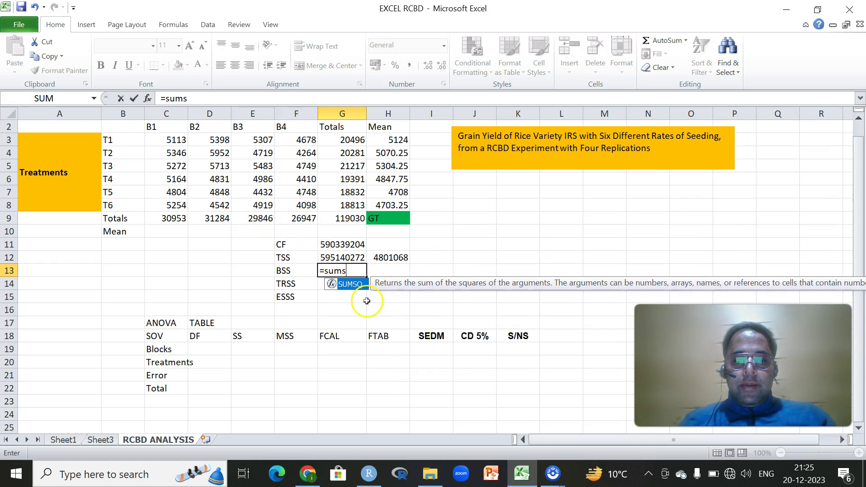
double_click(355, 286)
drag(168, 218, 291, 223)
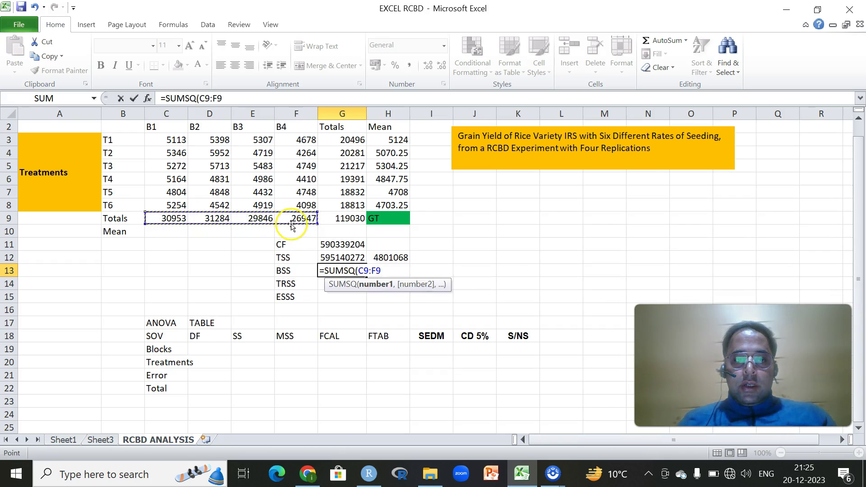
text())
key(Return)
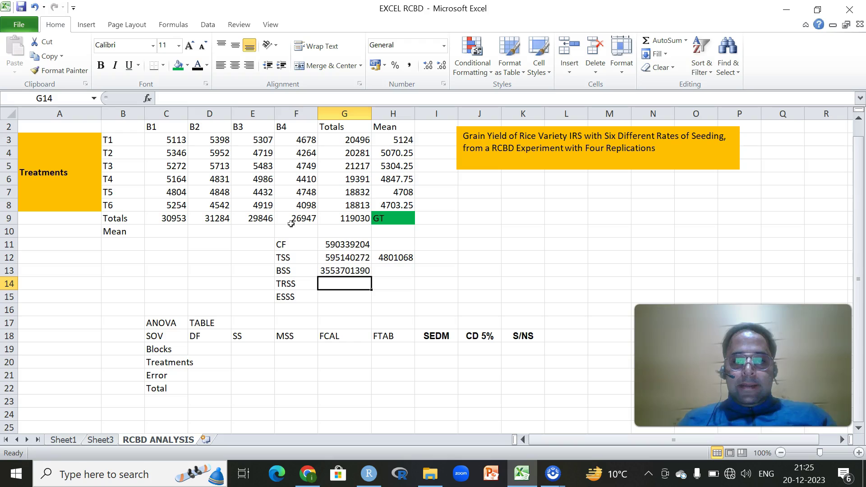
- Divide the BSS sum of squares by the six treatments in H13 with =G13/6
click(381, 273)
text(=)
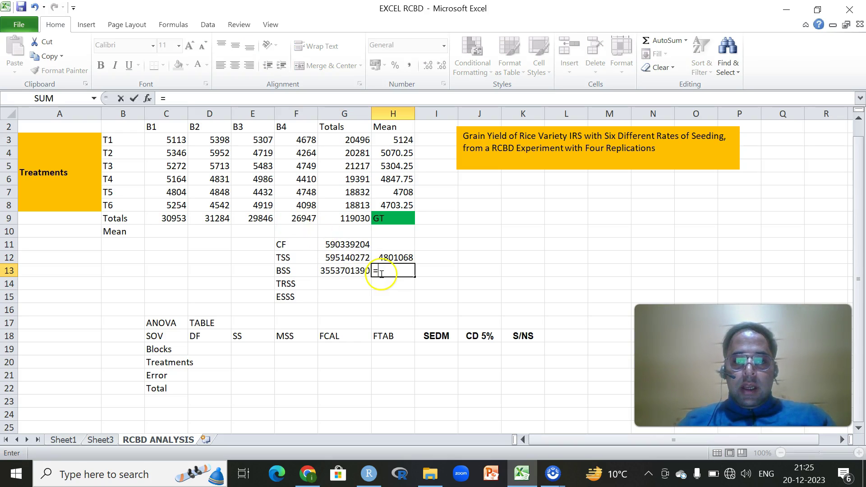
click(351, 271)
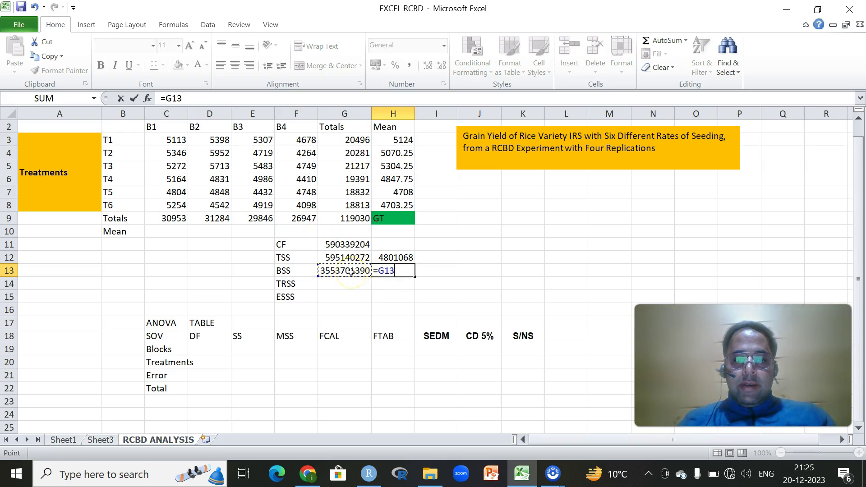
text(/)
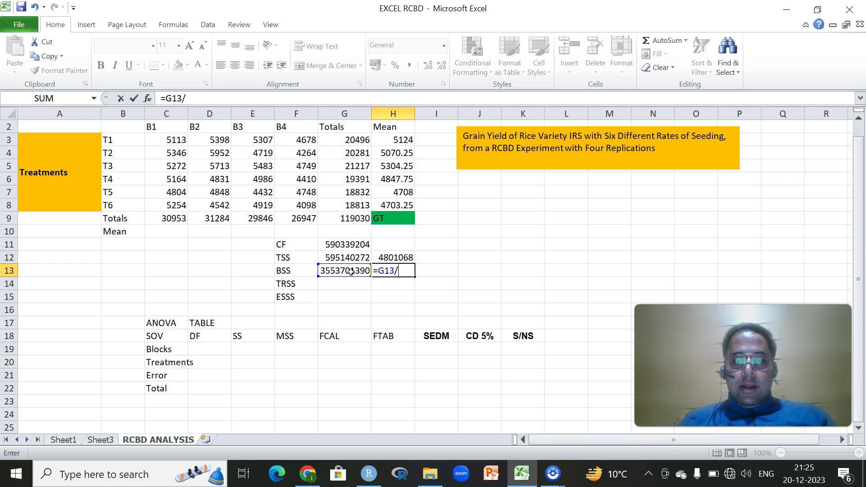
text(6)
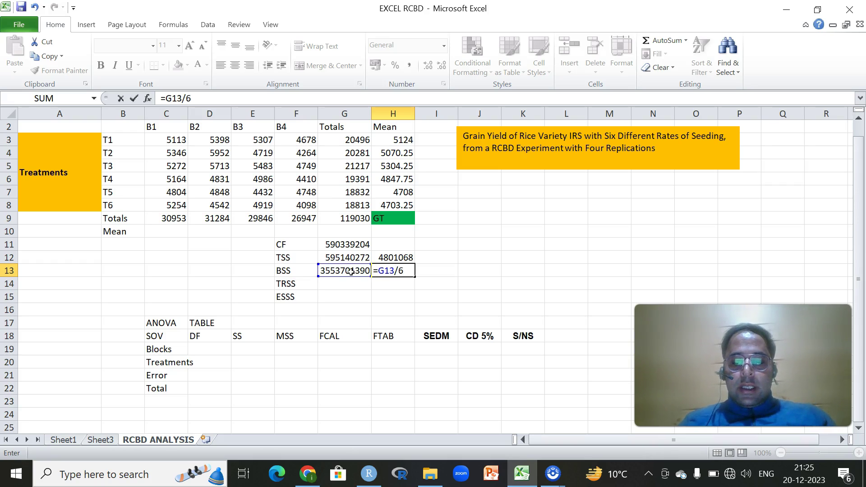
key(Return)
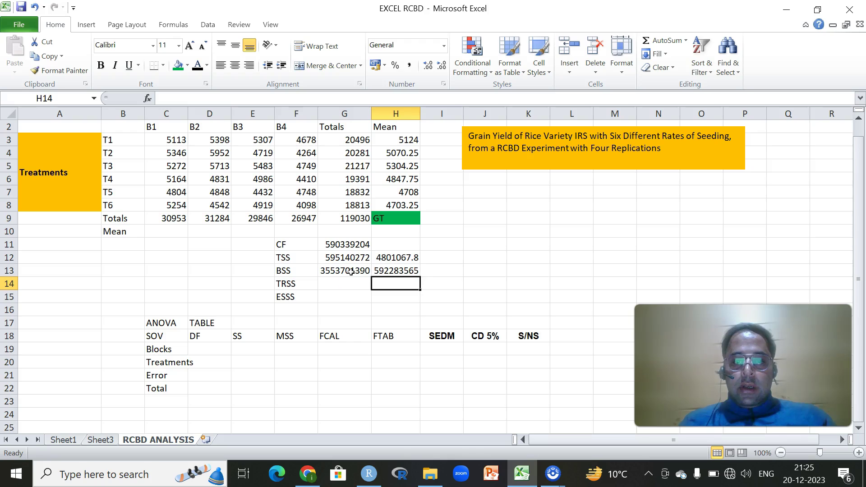
- Subtract the correction factor from the divided BSS value in I13 with =H13-G11
click(439, 272)
text(=)
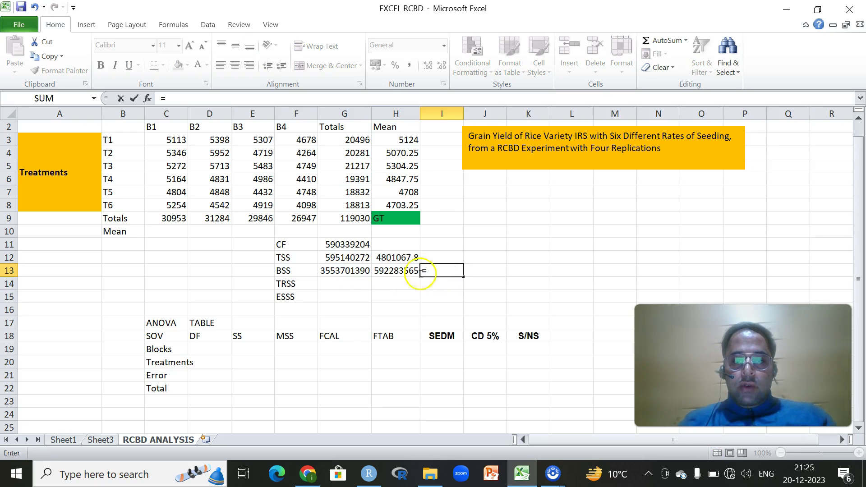
click(396, 270)
text(-)
click(354, 244)
key(Return)
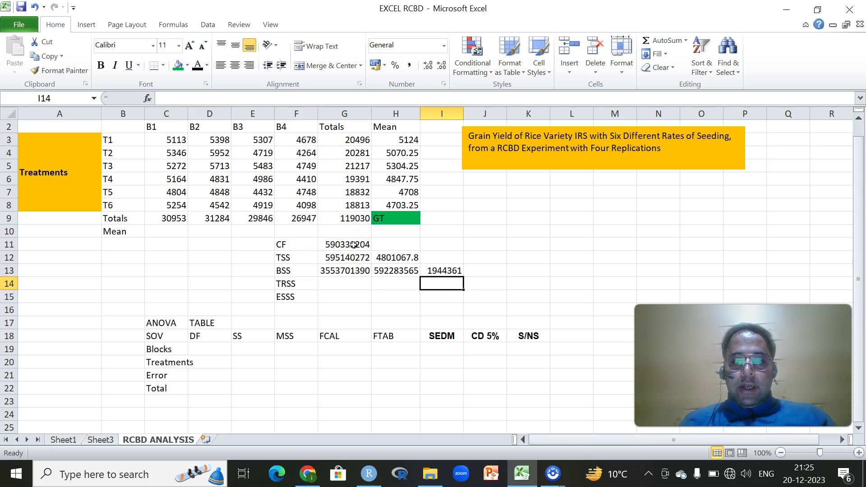
- Enter =SUMSQ(G3:G8) in G14, beside TRSS, to sum the squares of the treatment totals
click(356, 282)
text(=)
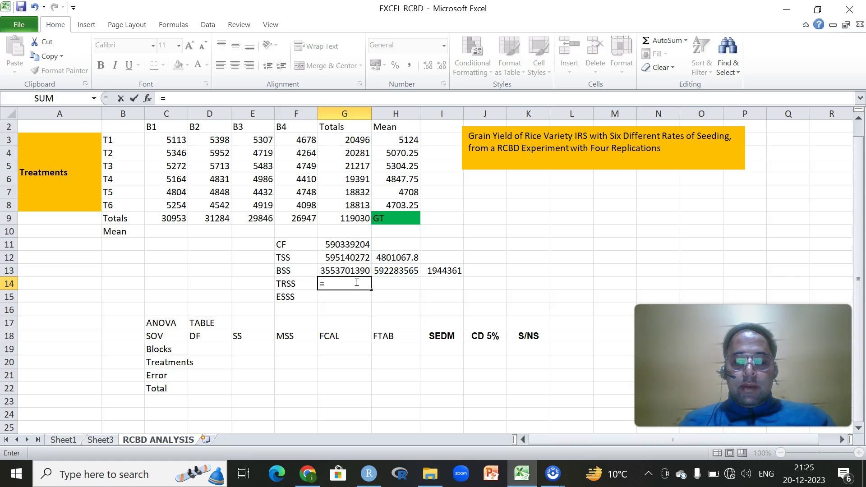
text(sums)
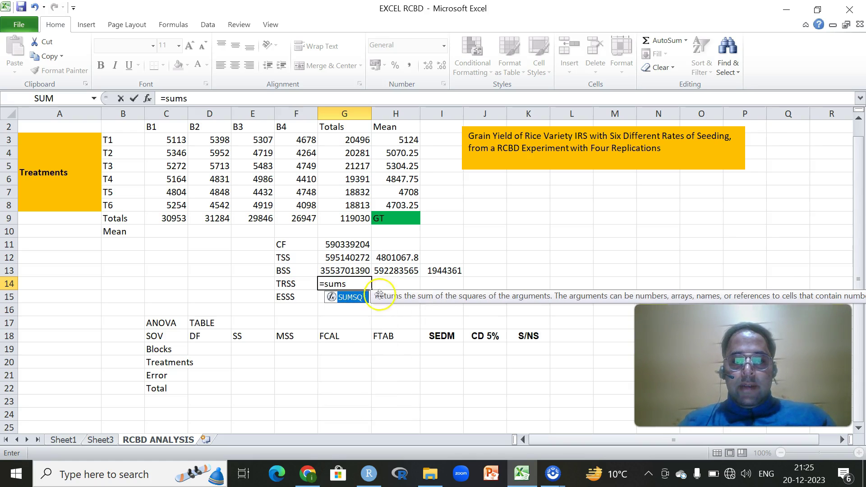
double_click(354, 297)
click(357, 141)
drag(357, 141, 362, 208)
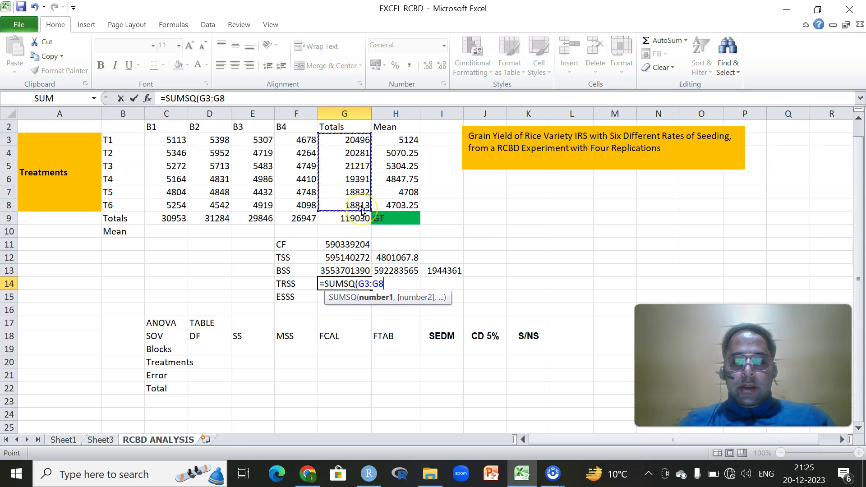
text())
key(Return)
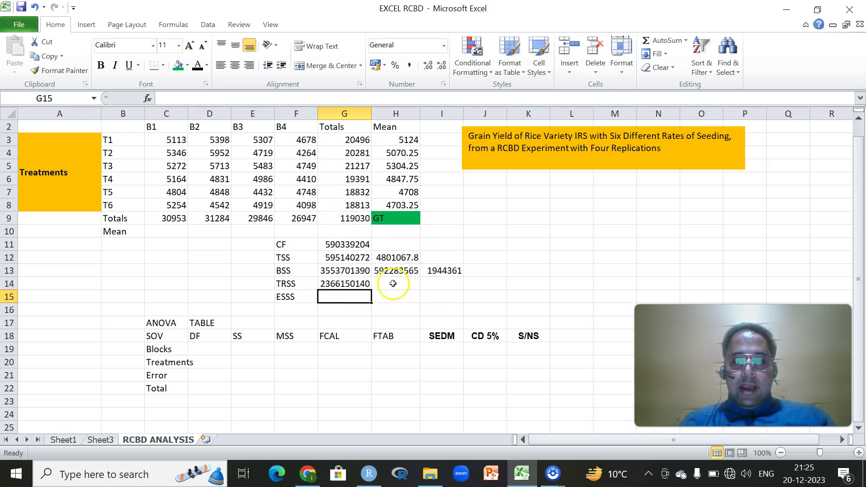
- Divide the TRSS sum of squares by the four blocks in H14 with =G14/4
click(391, 285)
text(=)
click(356, 284)
text(/4)
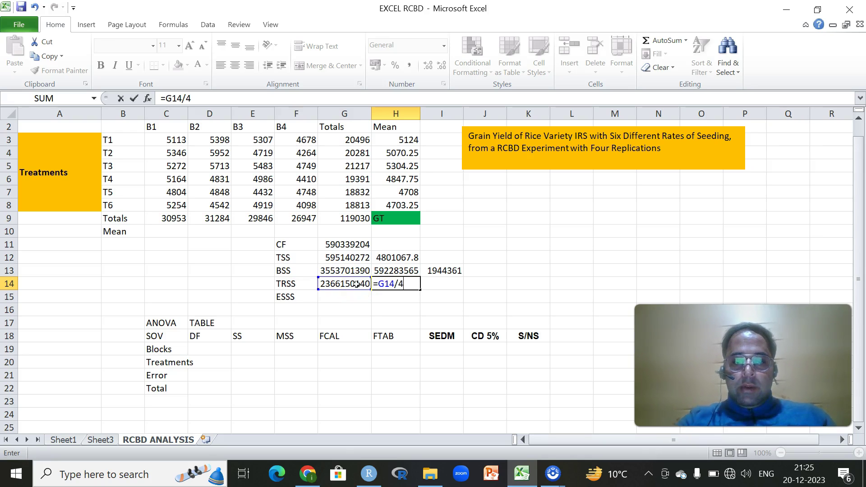
key(Return)
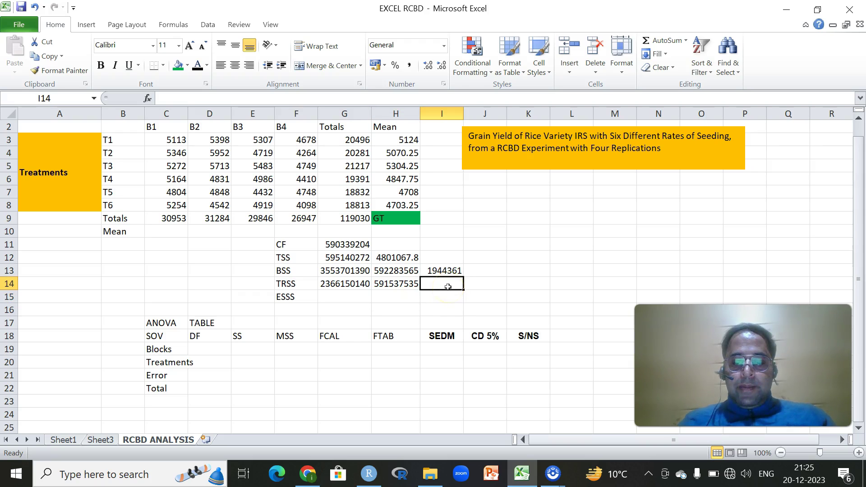
- Subtract the correction factor from the divided TRSS value in I14 with =H14-G11
text(=)
click(404, 282)
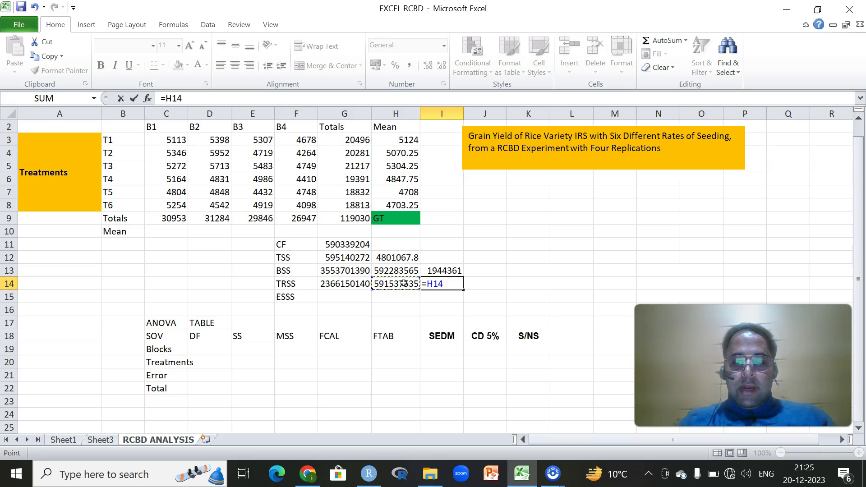
text(-)
click(349, 244)
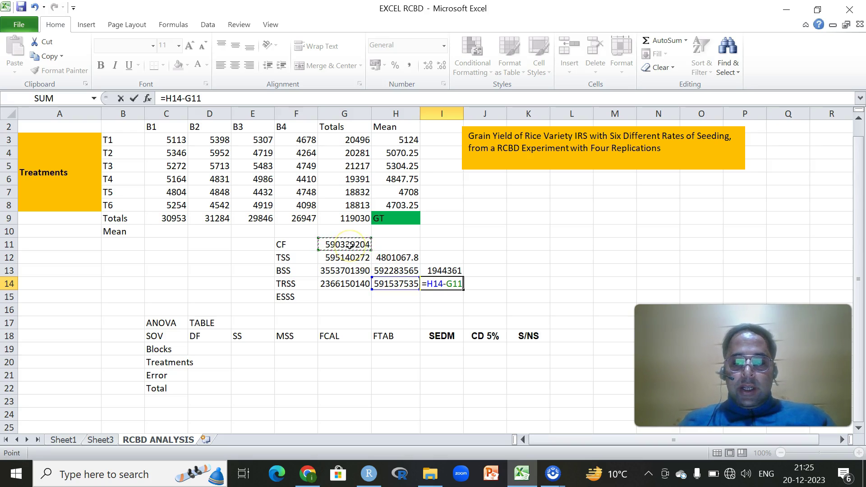
key(Return)
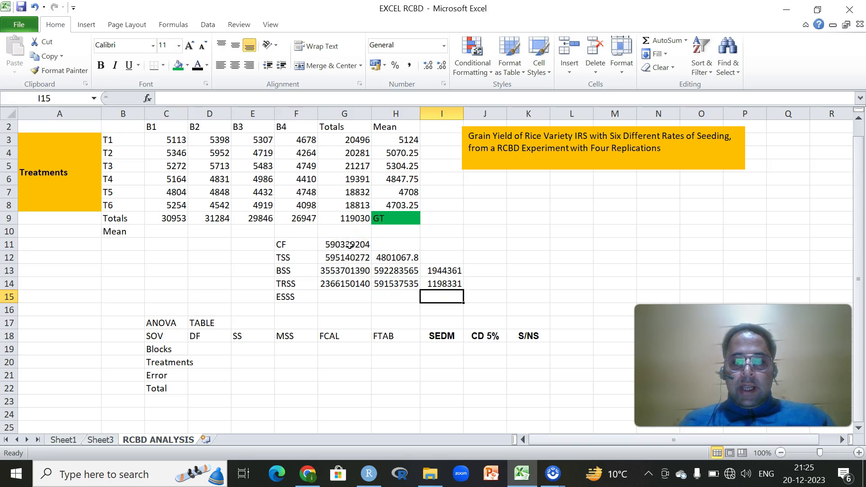
- Calculate the error sum of squares in G15, beside ESSS, with =H12-I13-I14
click(338, 300)
text(=)
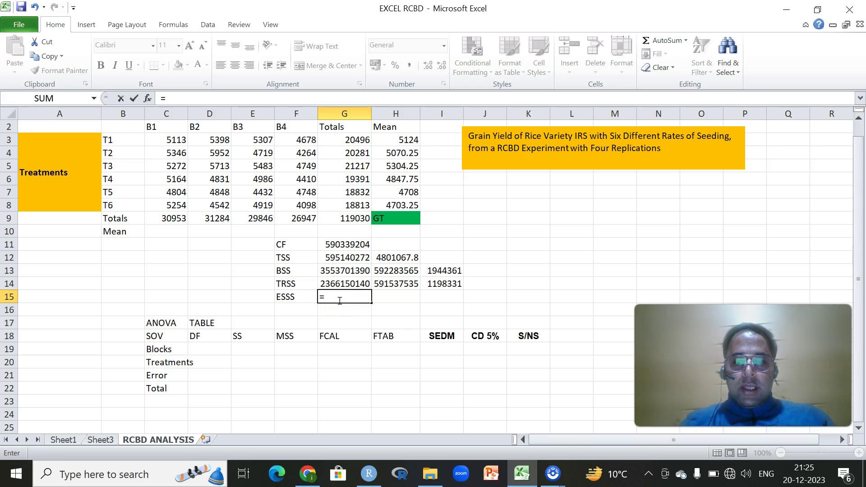
click(401, 258)
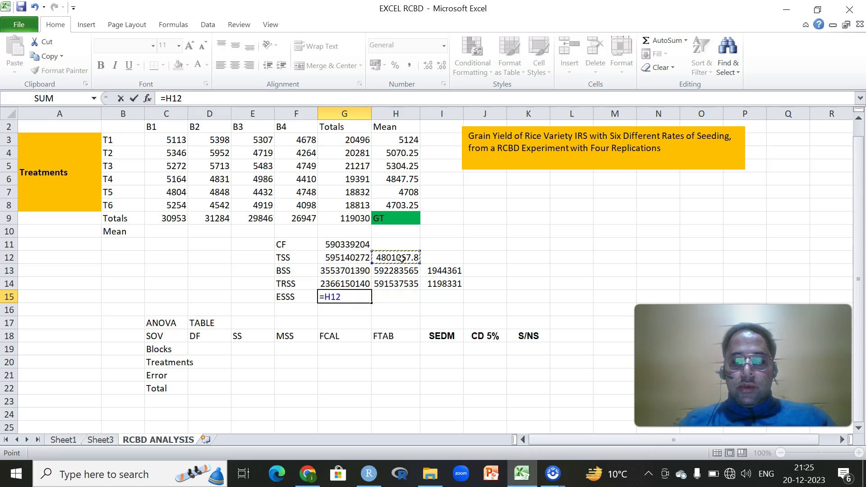
click(445, 271)
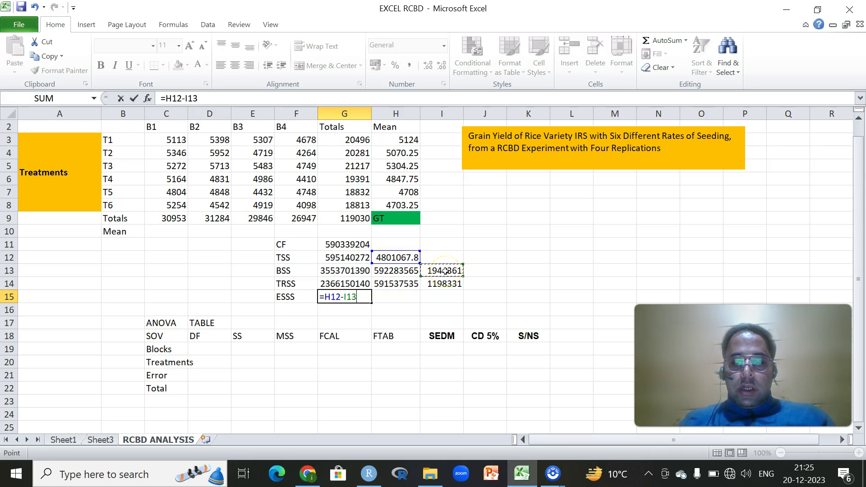
text(-)
click(446, 284)
key(Return)
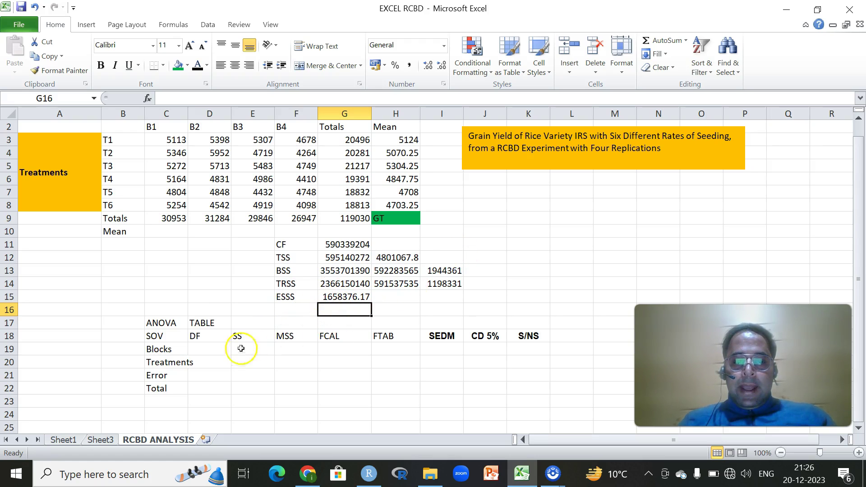
- Fill the ANOVA table's DF column with 3 for Blocks, 5 for Treatments, 15 for Error and 23 for Total
click(206, 351)
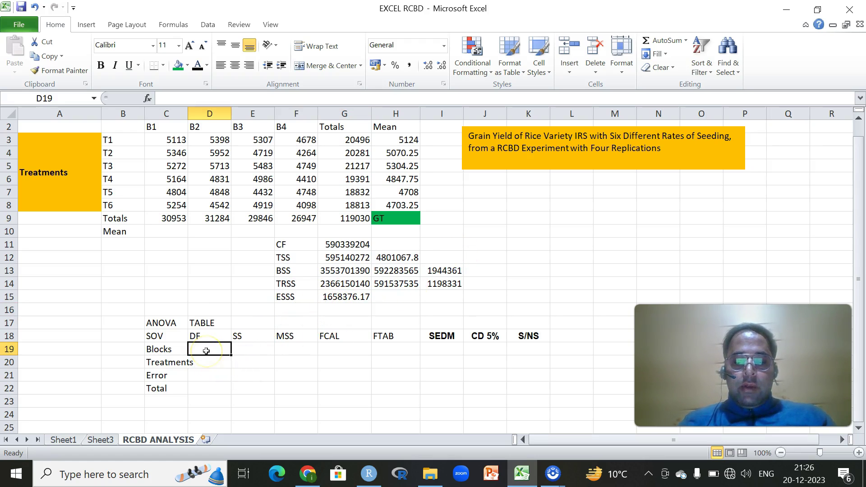
text(3)
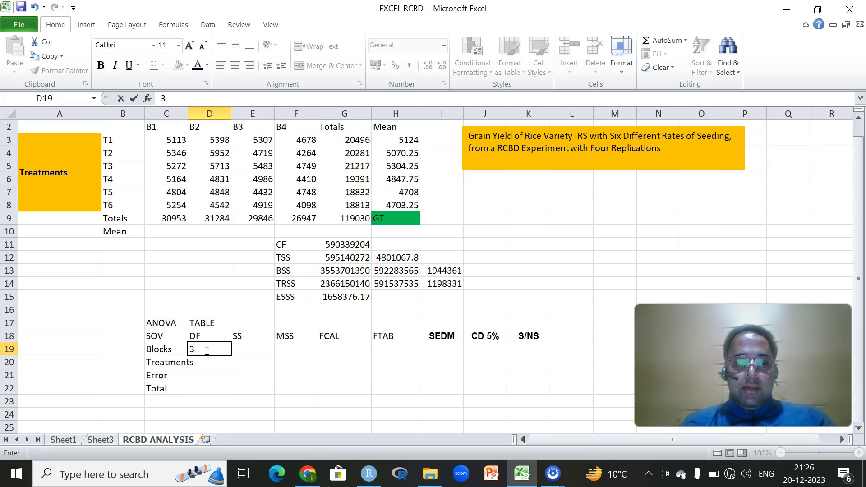
key(Return)
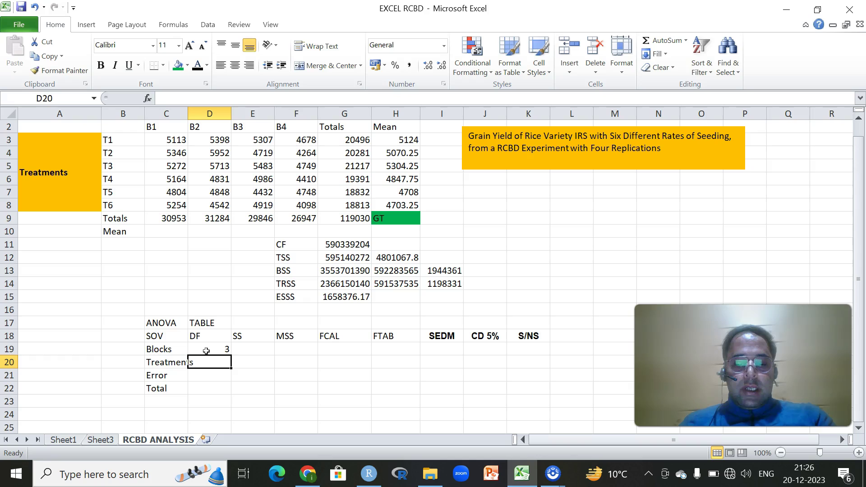
text(5)
key(Return)
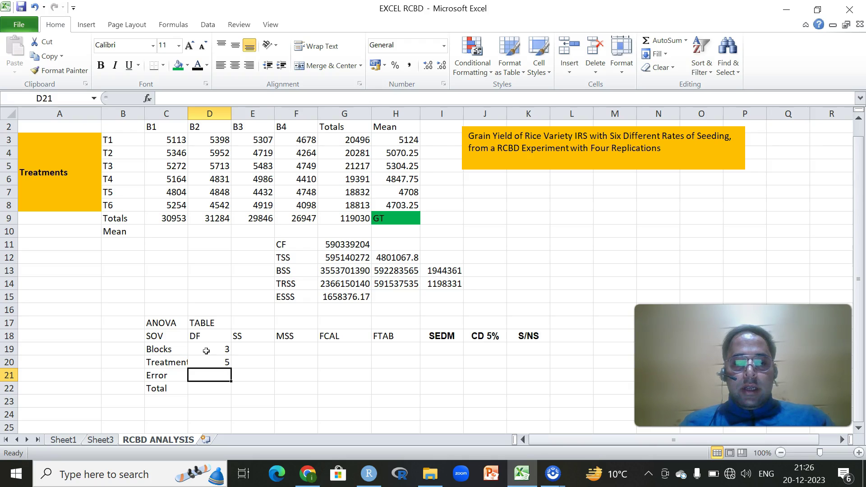
text(15)
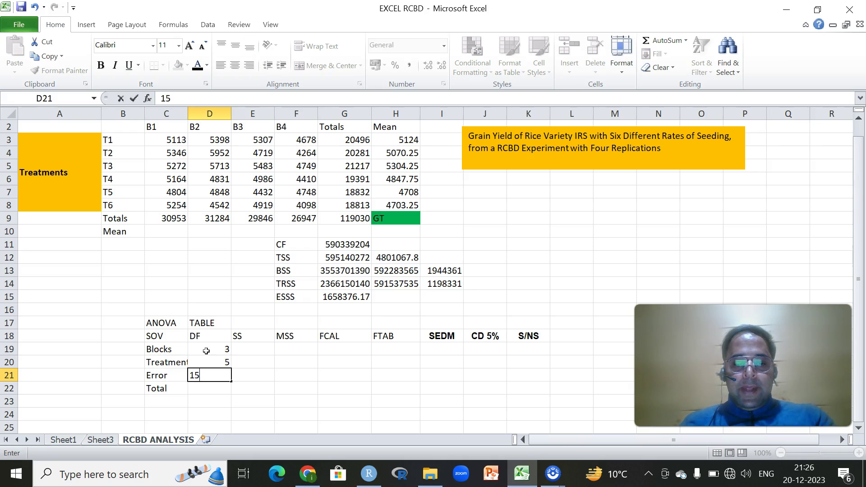
key(Return)
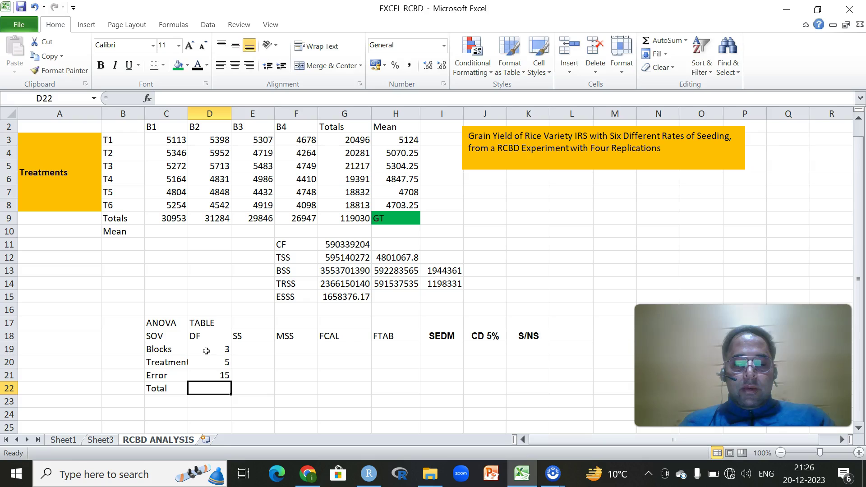
text(23)
key(Up)
key(Up)
key(Up)
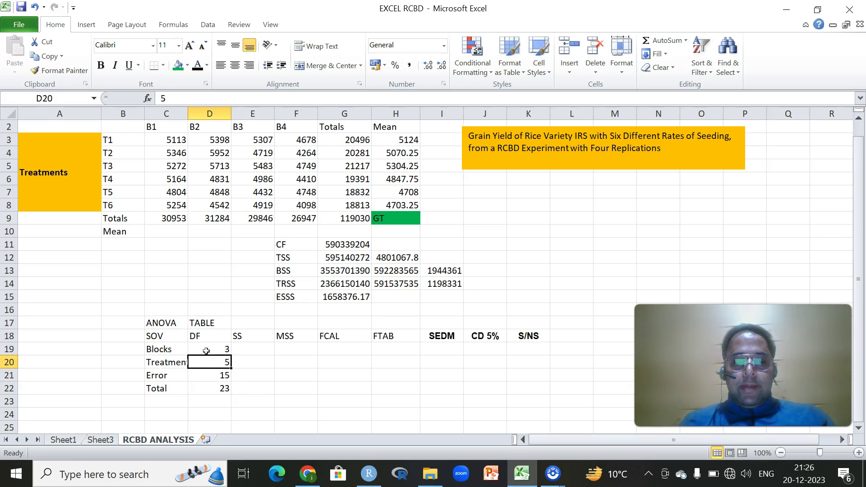
- Copy the block sum of squares from I13 and paste it as values into the Blocks SS cell E19
right_click(448, 271)
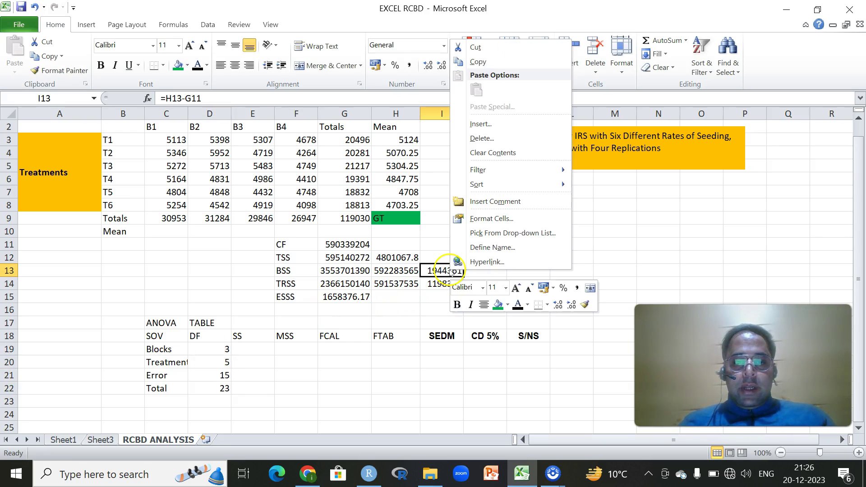
click(488, 61)
click(253, 348)
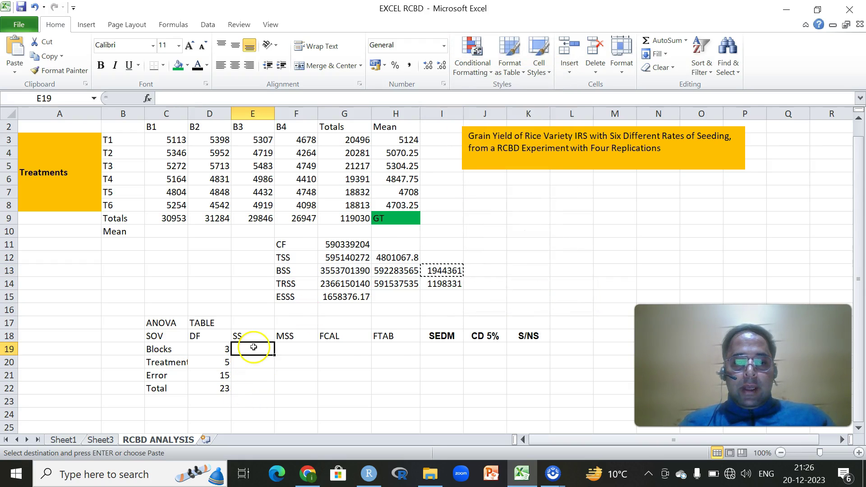
right_click(253, 348)
click(295, 184)
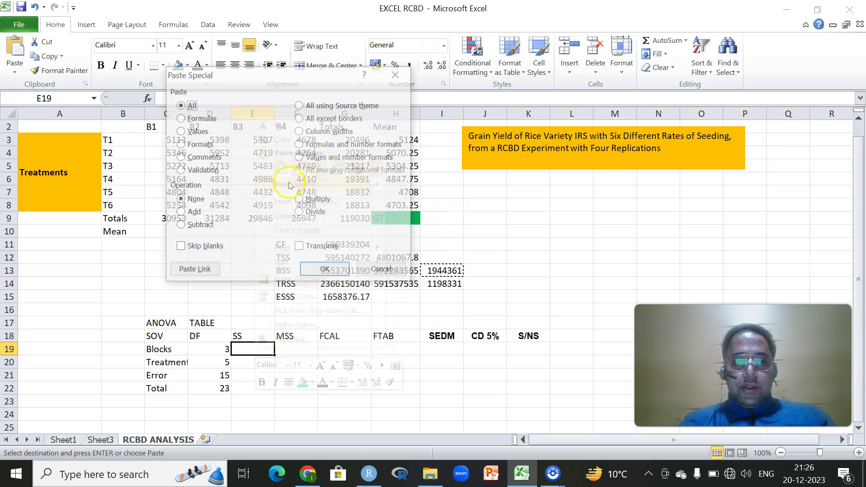
click(192, 132)
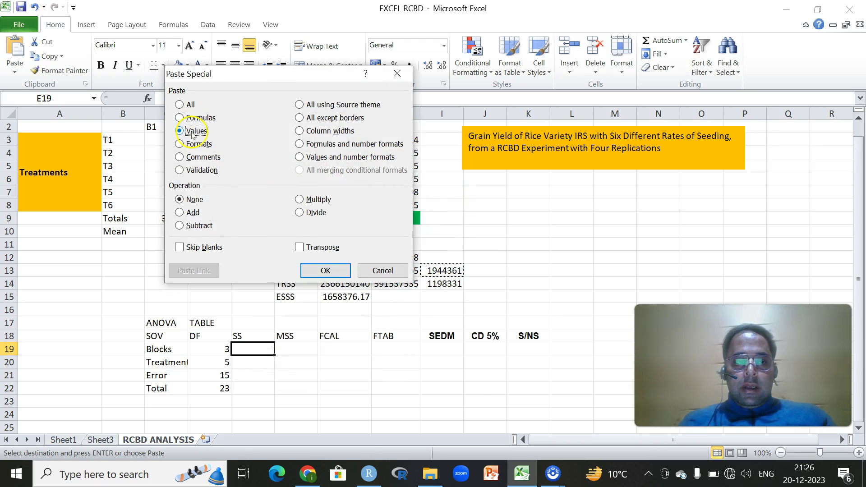
click(321, 269)
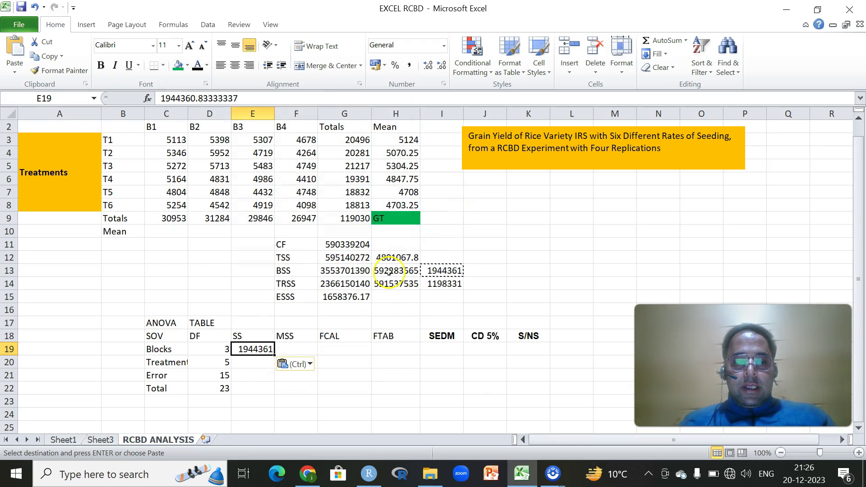
- Copy the treatment sum of squares from I14 and paste it as values into the Treatments SS cell E20
click(442, 284)
right_click(443, 284)
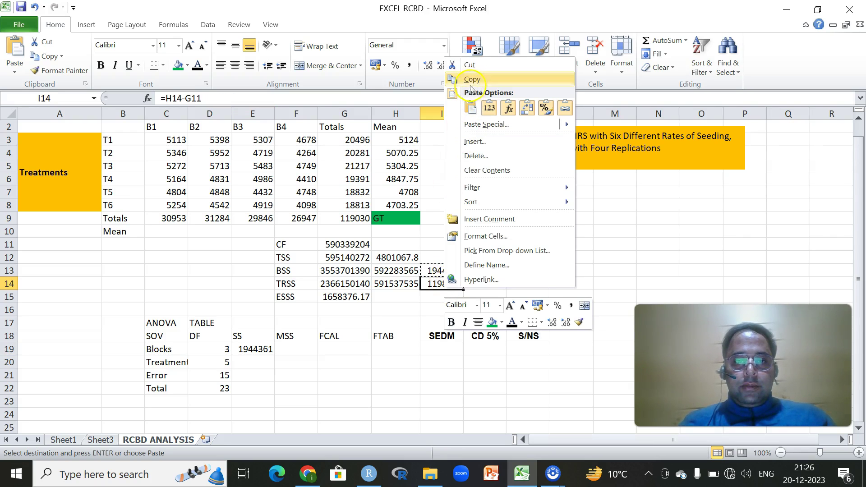
click(471, 81)
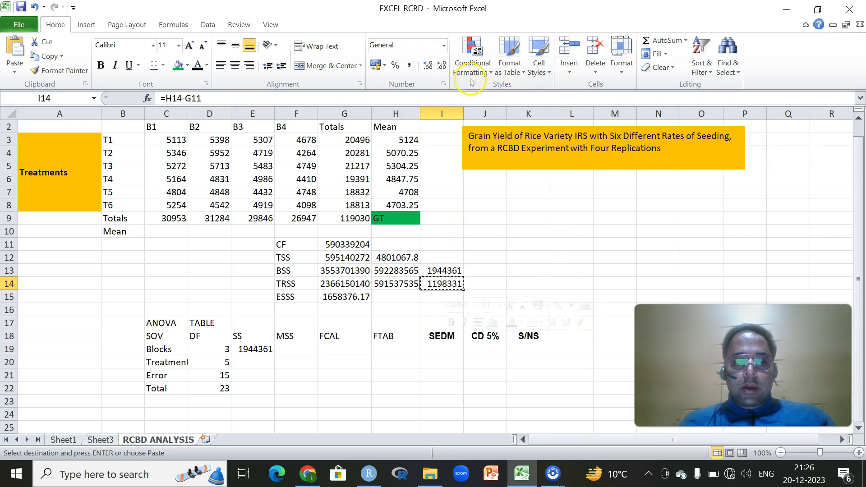
right_click(253, 361)
click(295, 196)
click(188, 142)
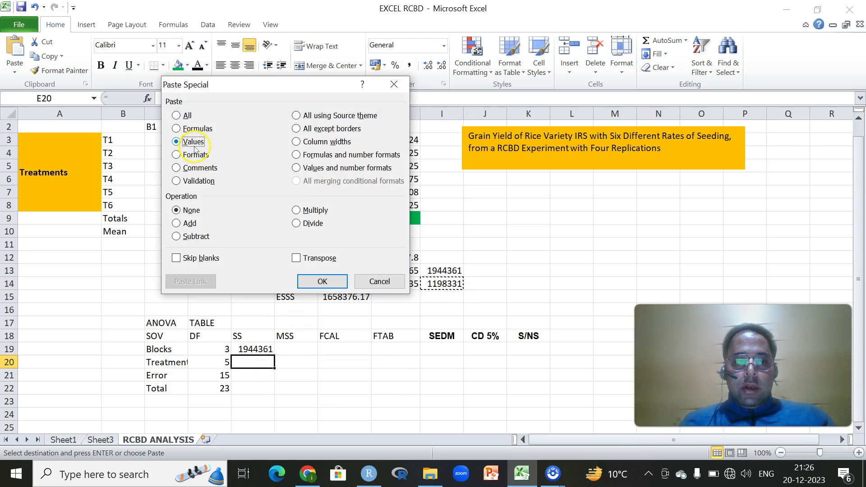
click(334, 282)
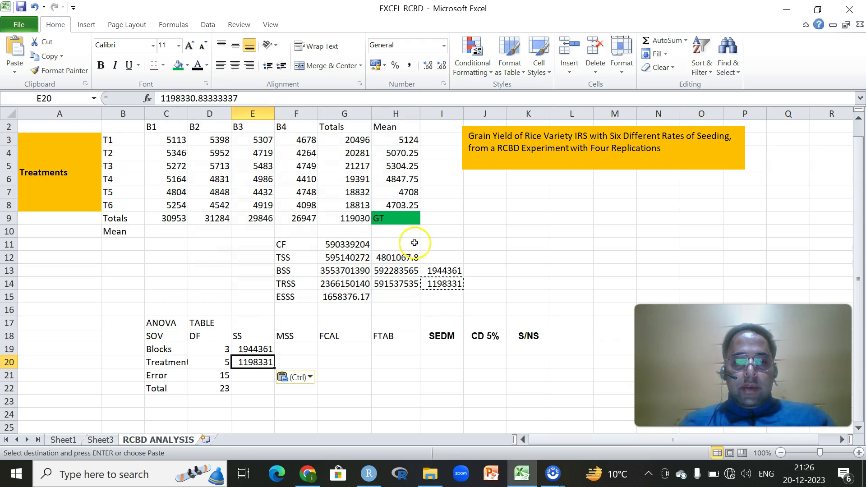
- Copy the error sum of squares from G15 and paste it as values into the Error SS cell E21
click(362, 297)
right_click(362, 298)
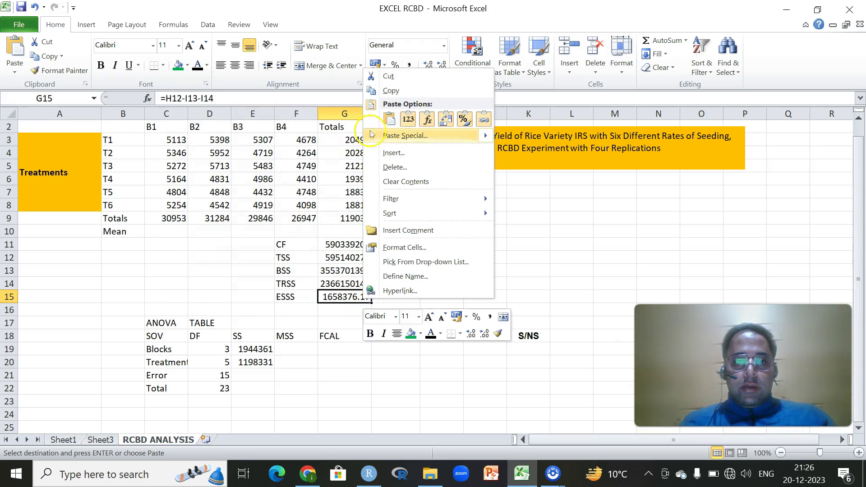
click(391, 91)
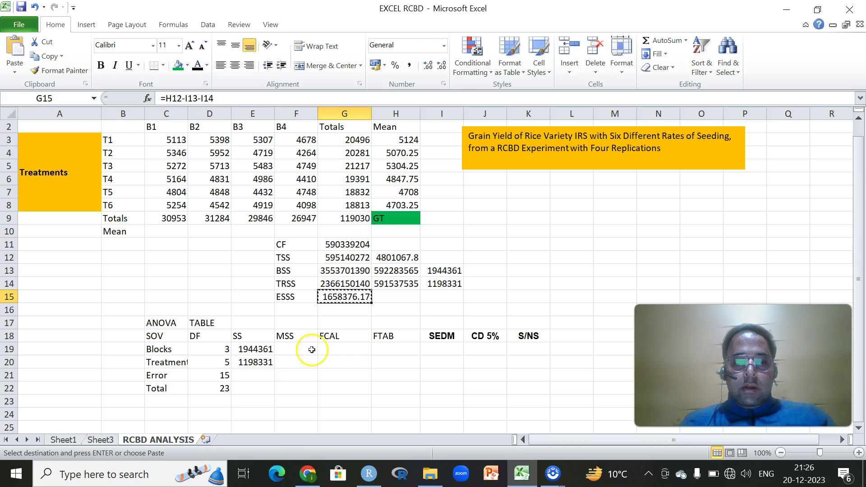
click(264, 373)
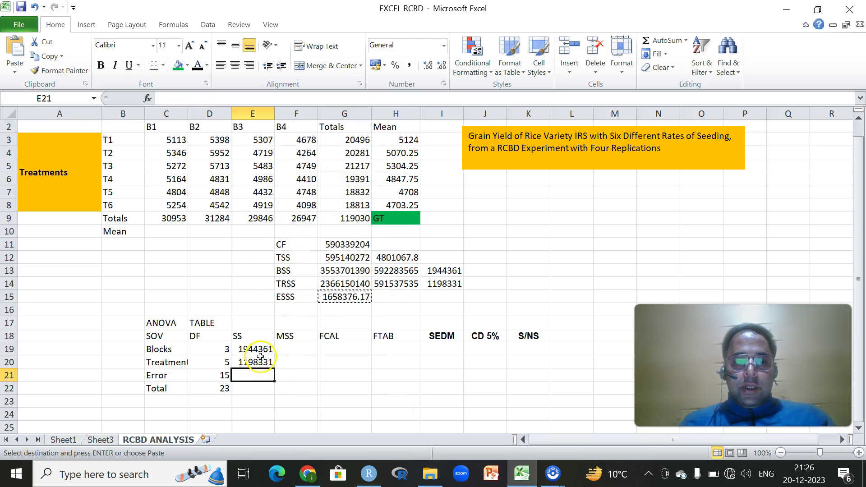
right_click(254, 374)
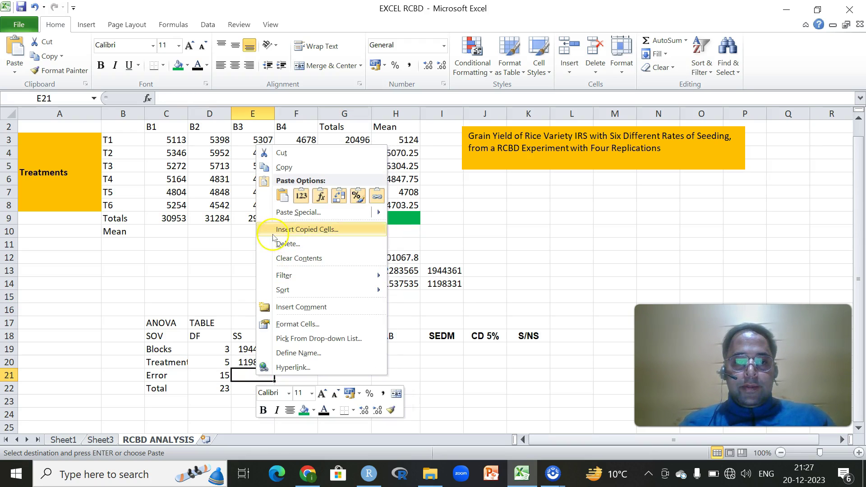
click(282, 213)
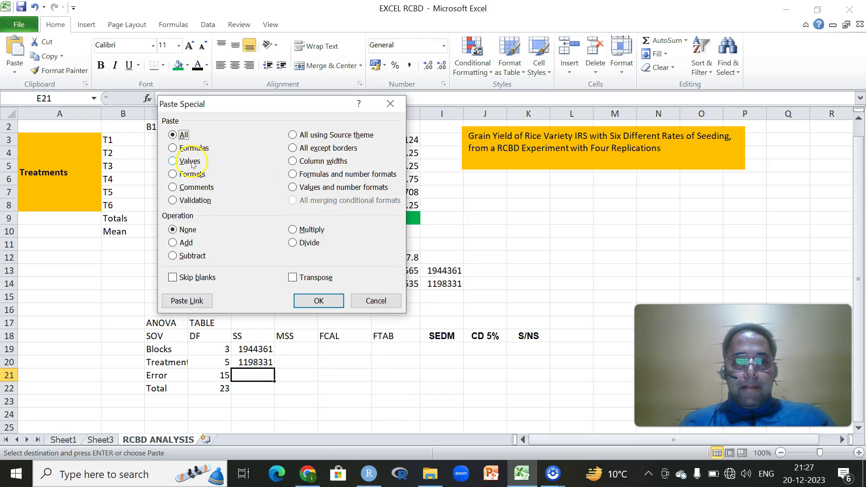
click(190, 161)
click(305, 299)
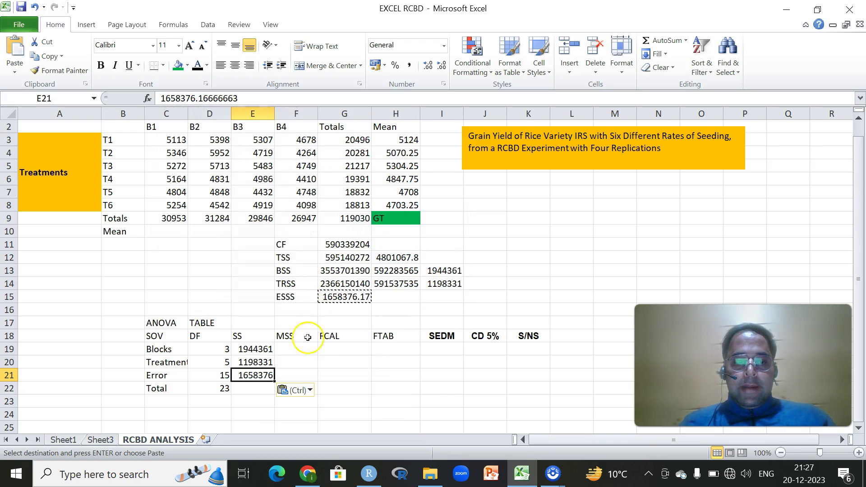
- Calculate the Blocks mean sum of squares in F19 with =E19/D19 and fill the formula down to F21
click(300, 345)
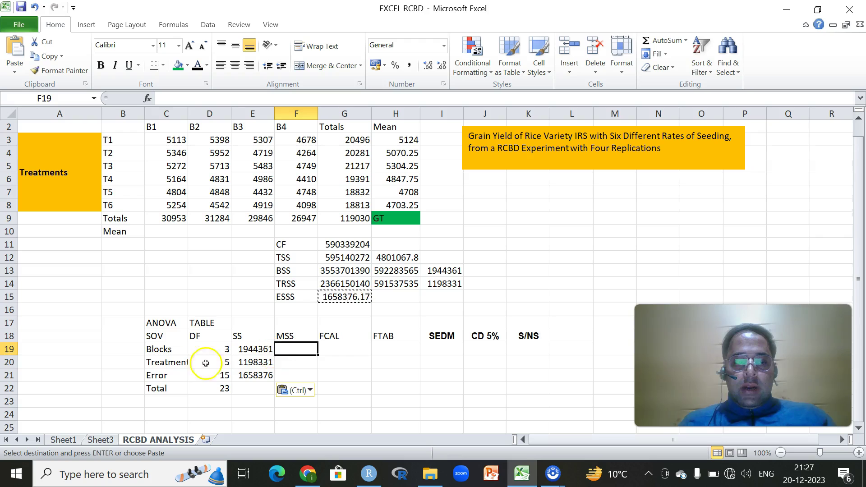
click(285, 349)
text(=)
click(255, 348)
text(/)
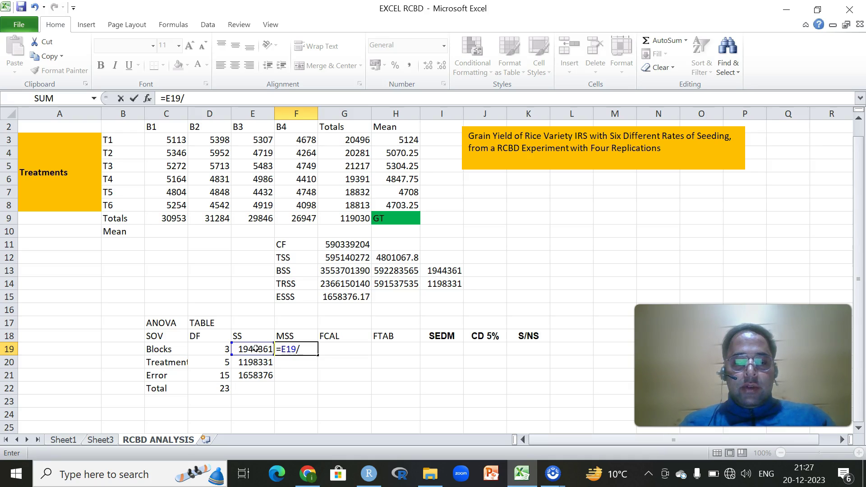
click(215, 349)
key(Return)
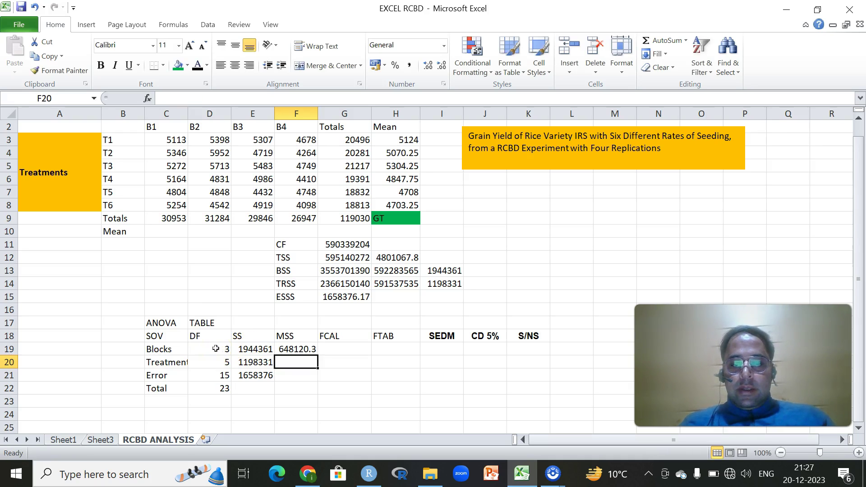
click(300, 350)
drag(318, 355, 315, 377)
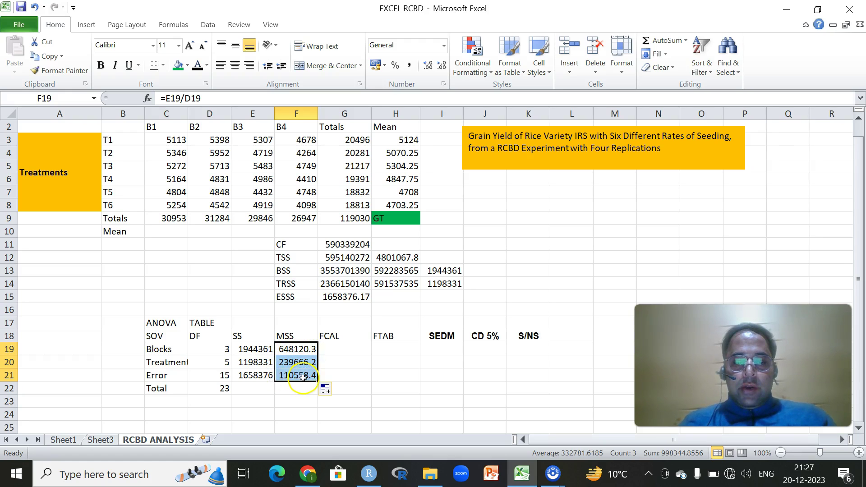
- Calculate the Blocks FCAL value in G19 with =F19/F21
click(336, 349)
text(=)
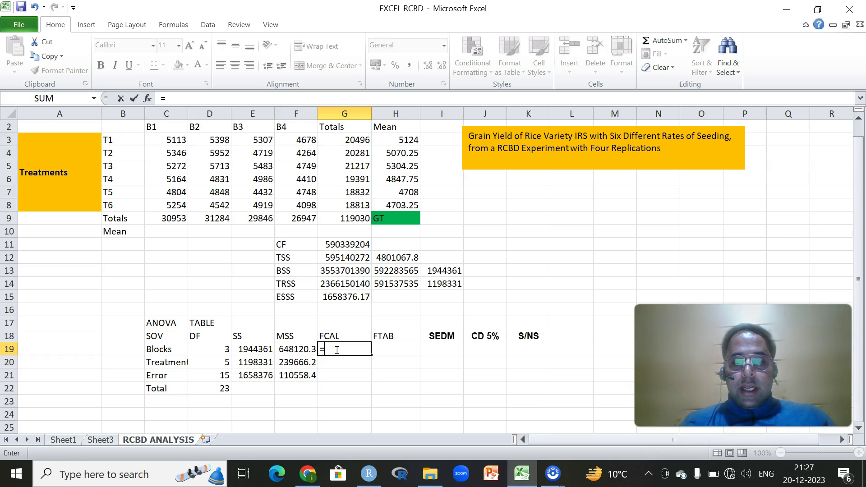
click(301, 349)
text(/)
click(301, 375)
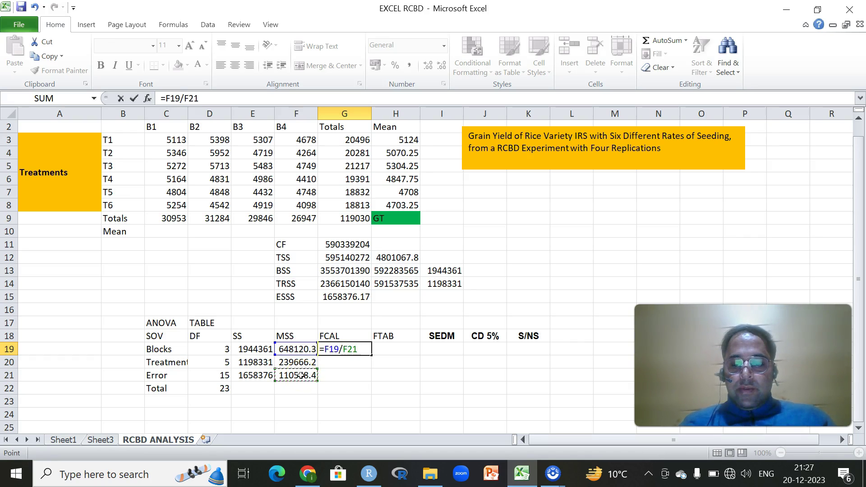
key(Return)
- Calculate the Treatments FCAL value in G20 with =F20/F21
click(336, 362)
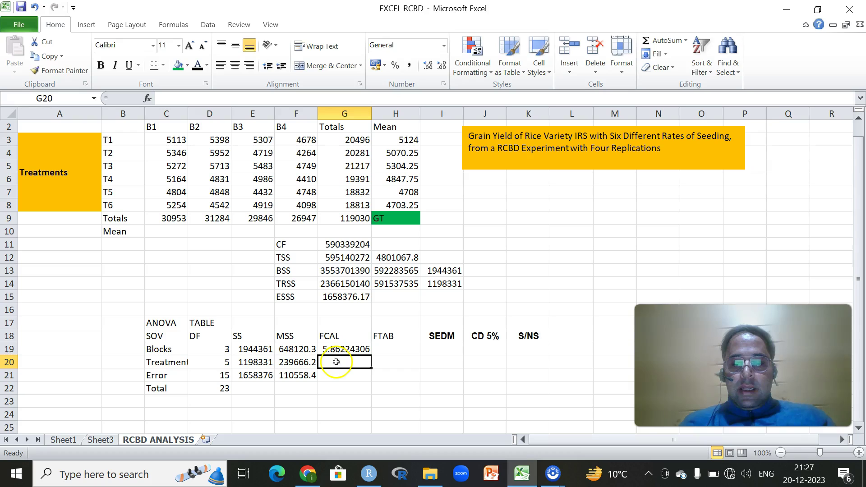
text(=)
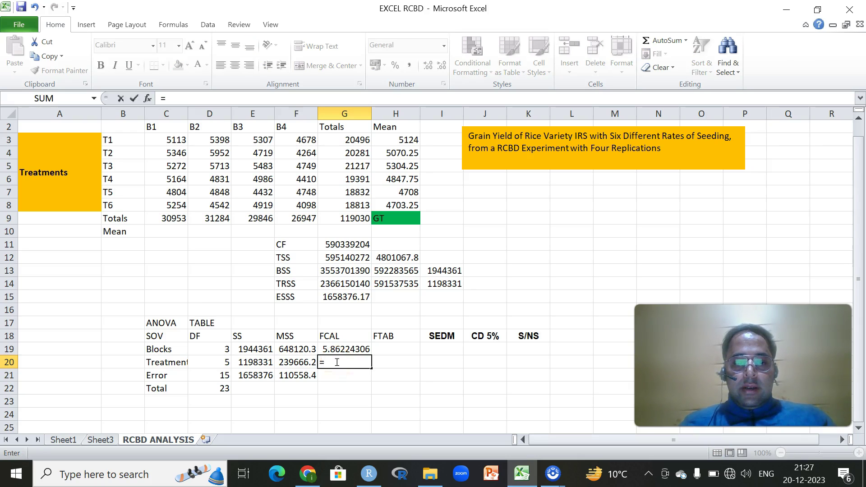
click(327, 361)
click(296, 361)
text(/)
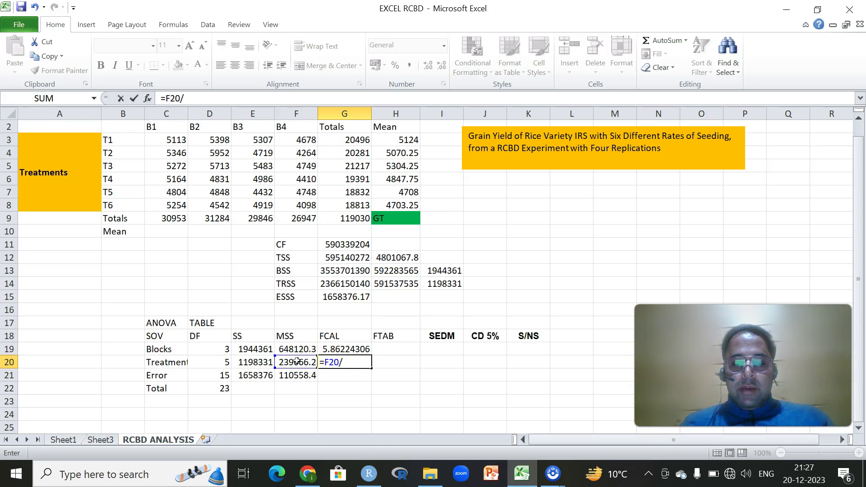
click(299, 374)
key(Return)
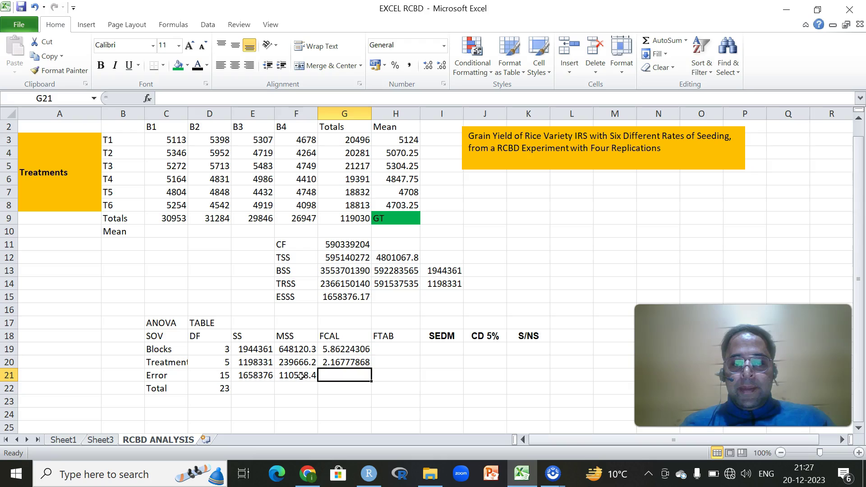
- Calculate the Blocks FTAB value in H19 with =FINV(0.05,D19,D21)
click(389, 348)
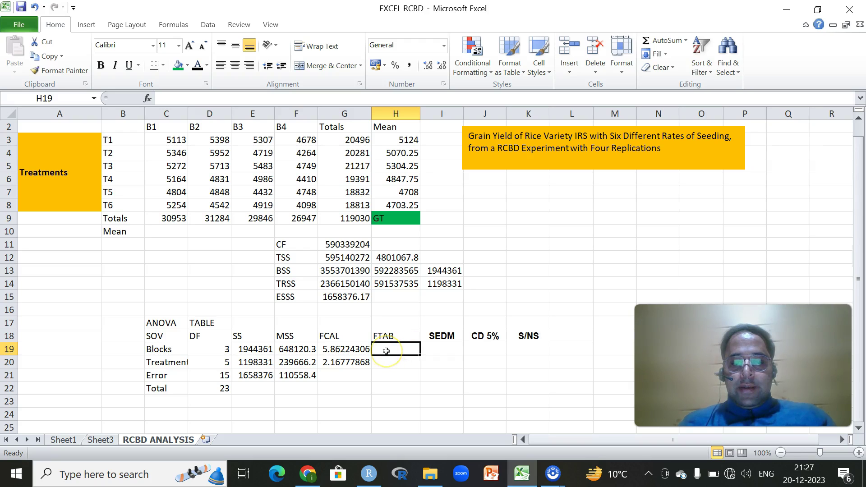
text(=)
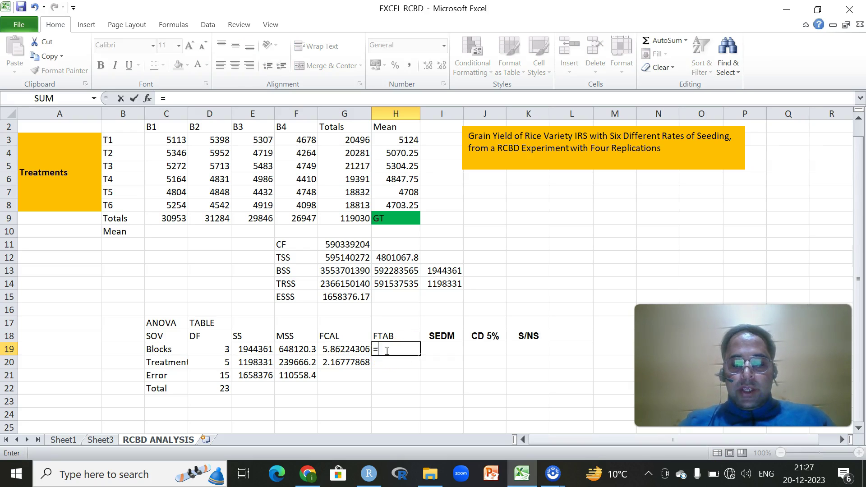
text(FI)
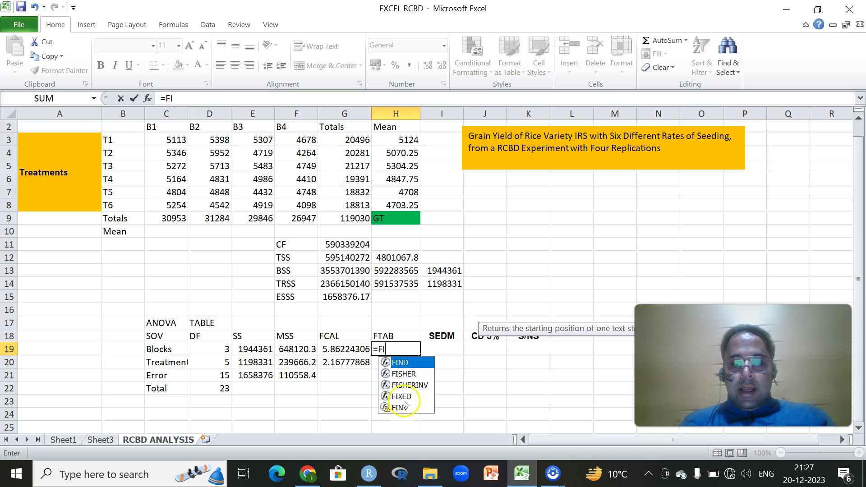
double_click(401, 406)
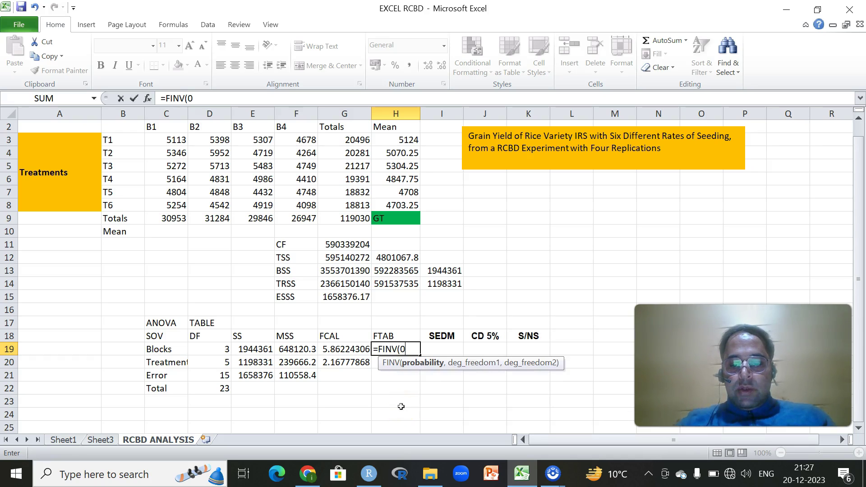
text(0.05,)
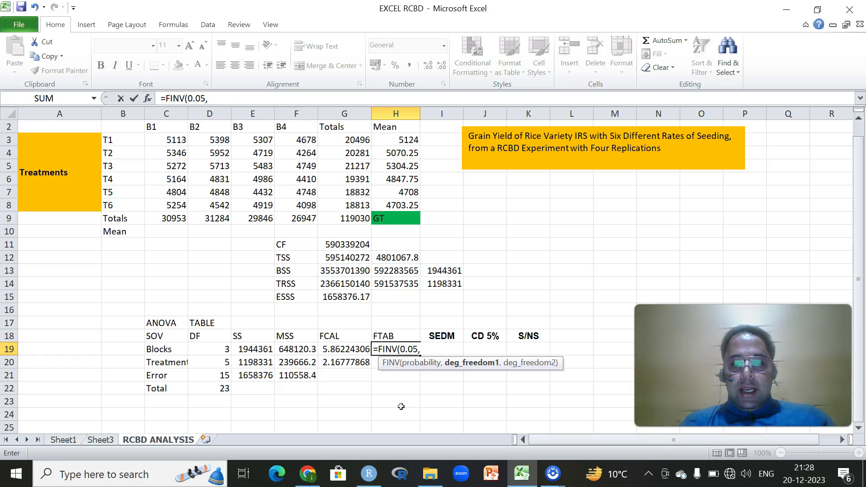
click(225, 350)
text(,)
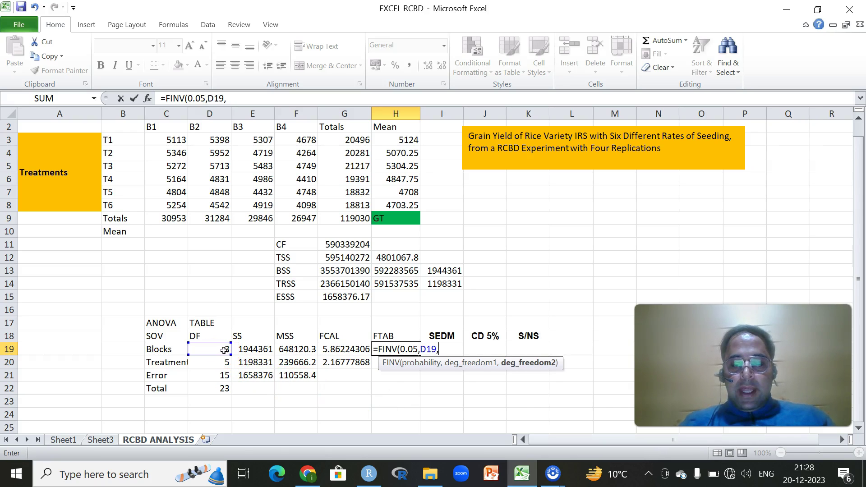
click(214, 376)
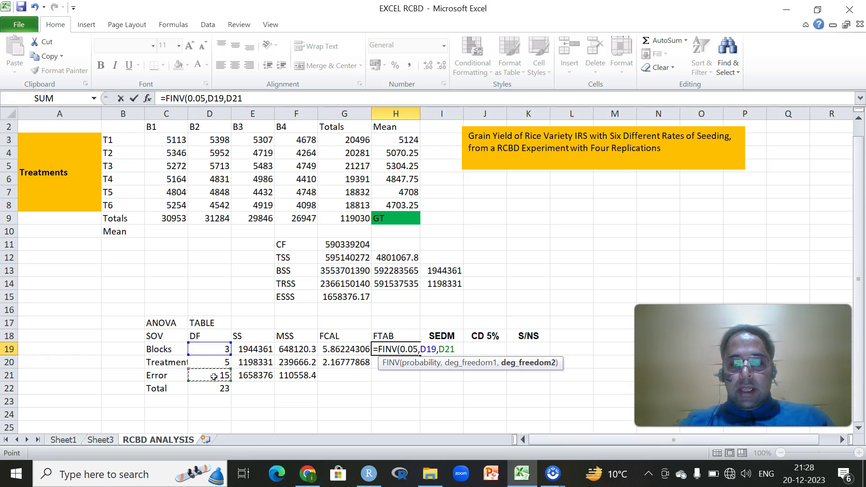
text())
key(Return)
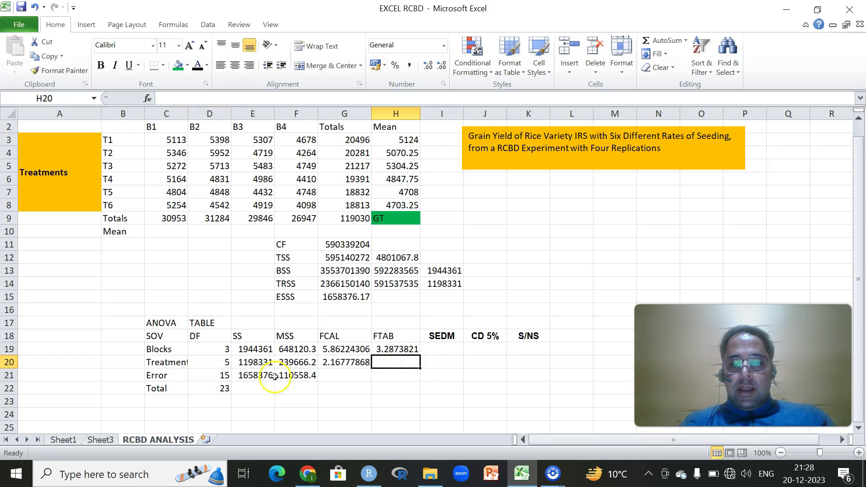
- Calculate the Treatments FTAB value in H20 with =FINV(0.05,D20,D21)
text(=)
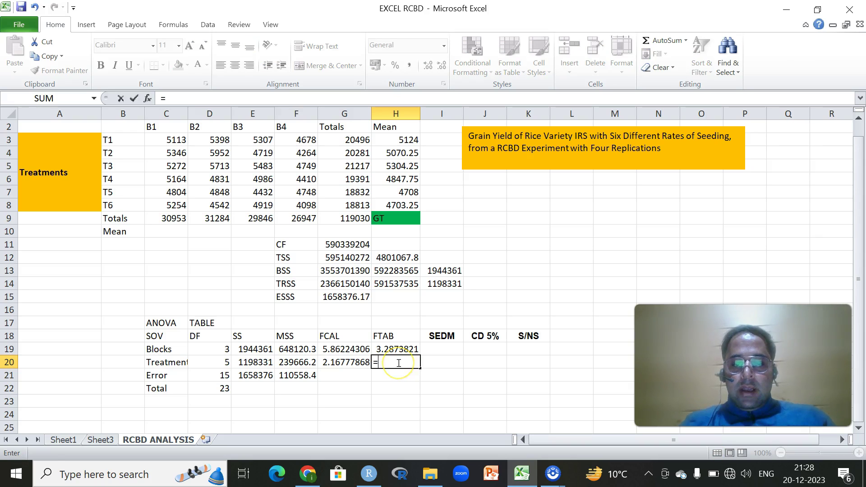
text(FIN)
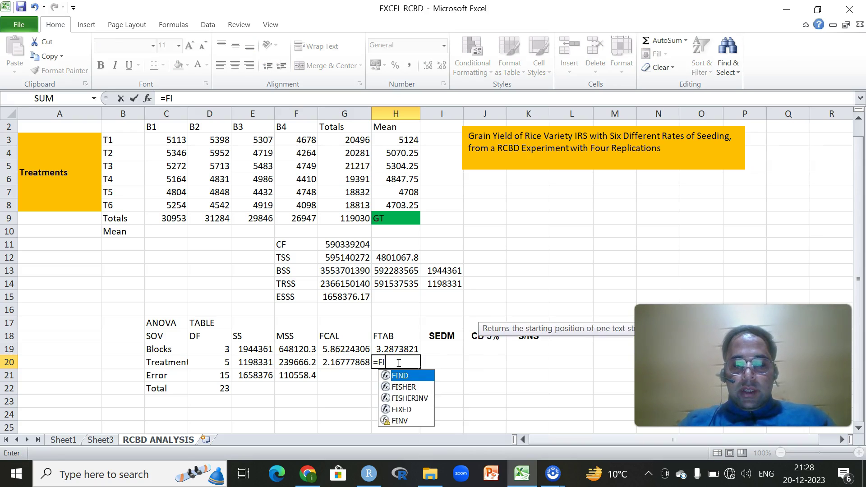
double_click(397, 386)
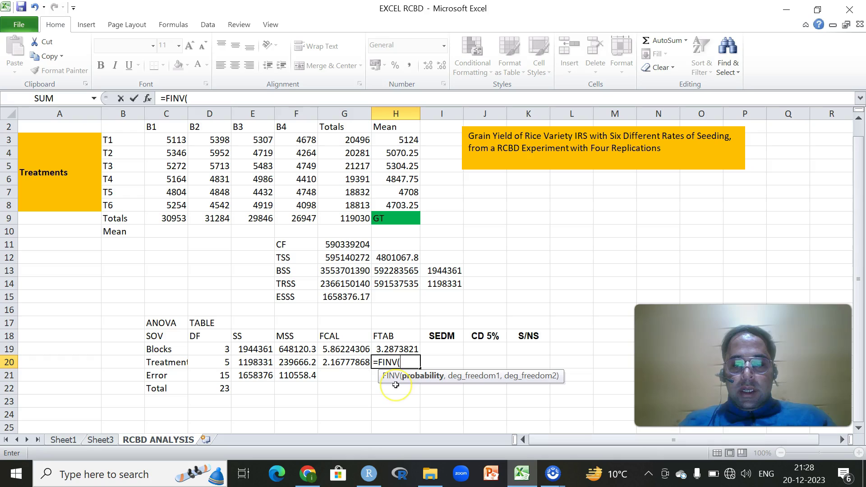
text(0.05,)
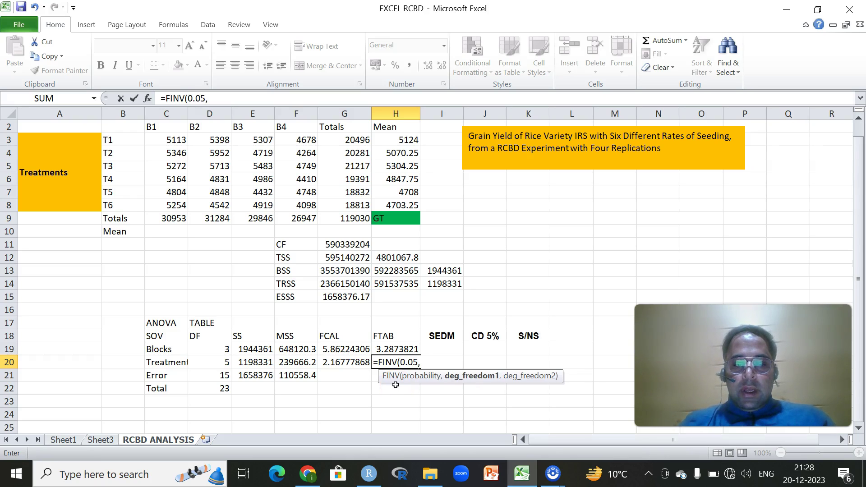
click(225, 366)
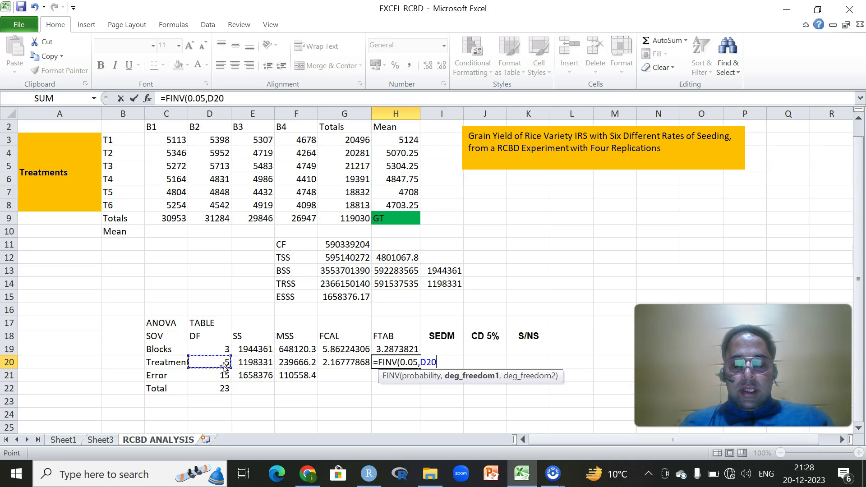
text(,)
click(219, 378)
text())
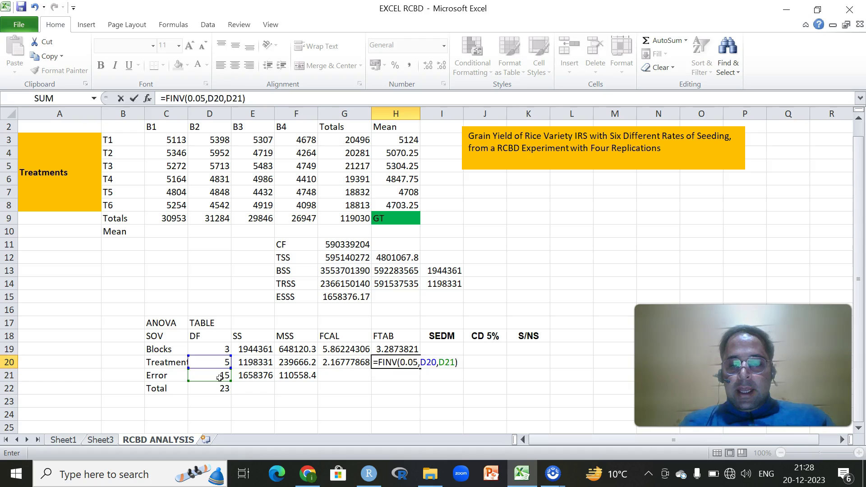
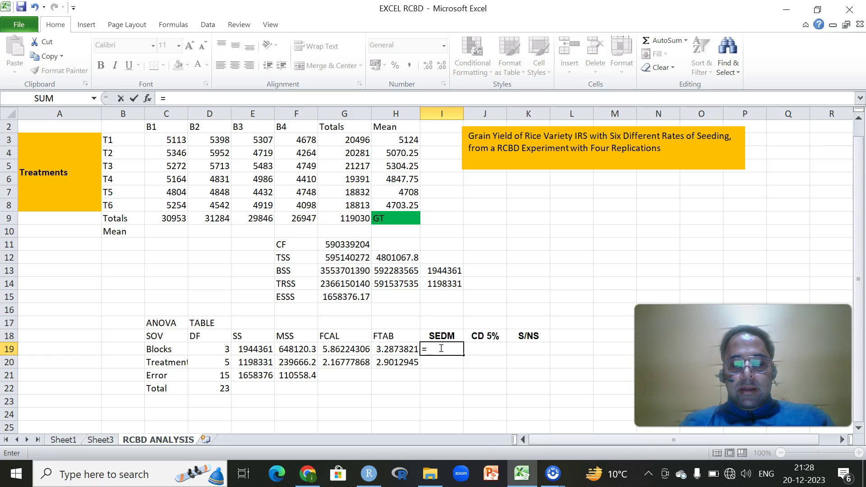
- Calculate the Blocks SEDM value in I19 with =SQRT((2*F21)/4)
text(a)
key(BackSpace)
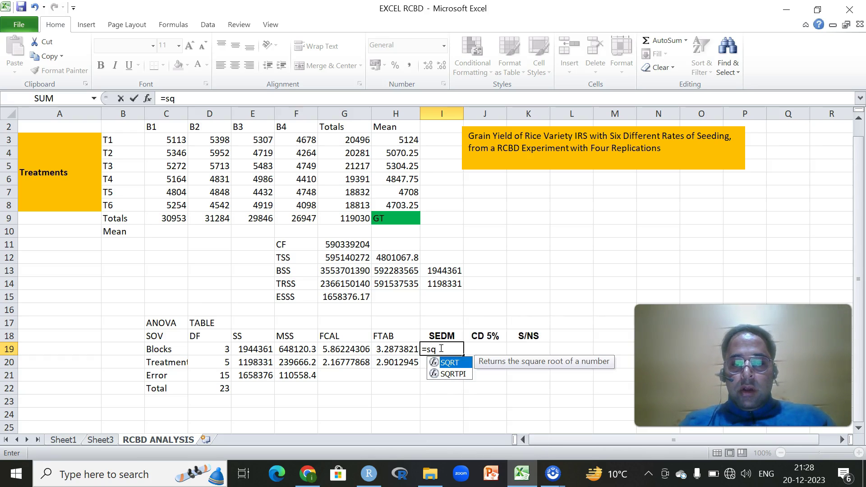
double_click(449, 363)
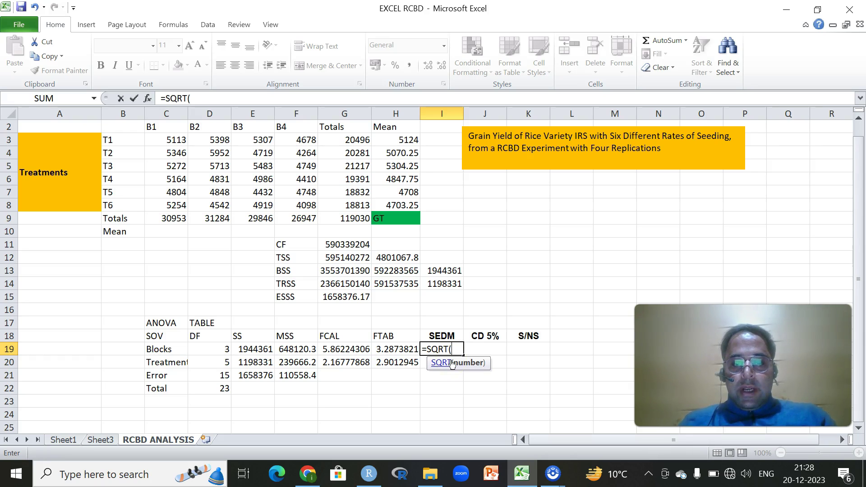
text(2)
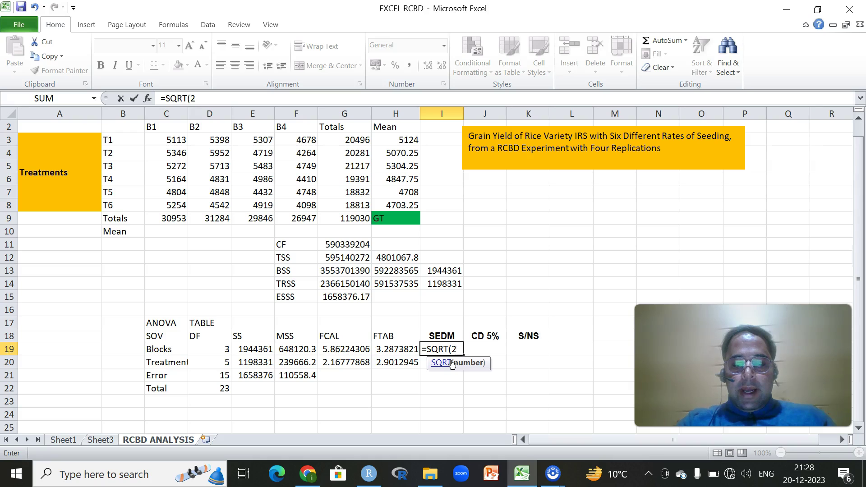
text(*)
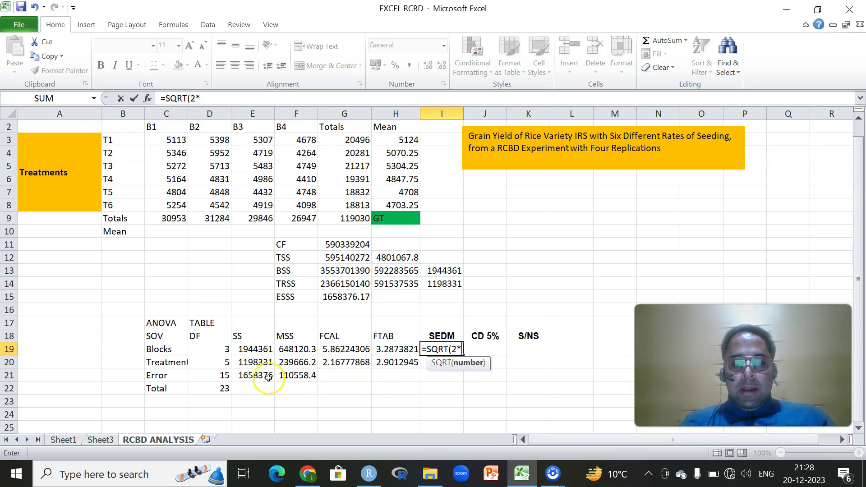
click(288, 376)
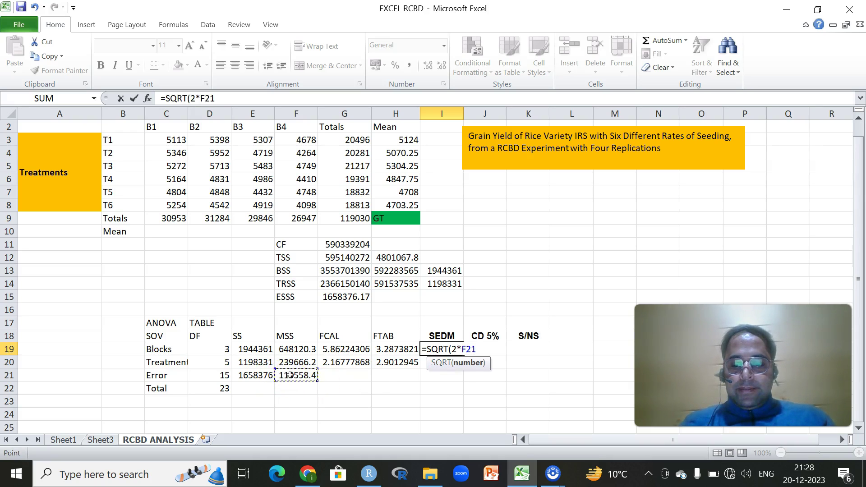
text())
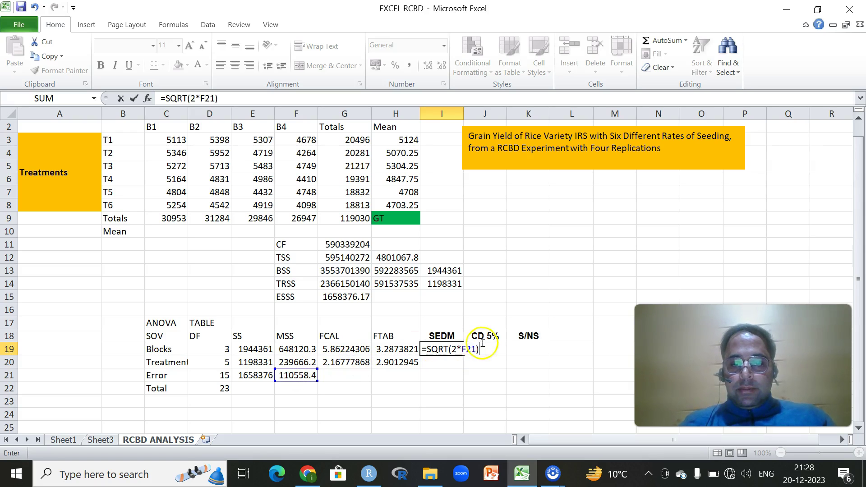
click(449, 349)
text(()
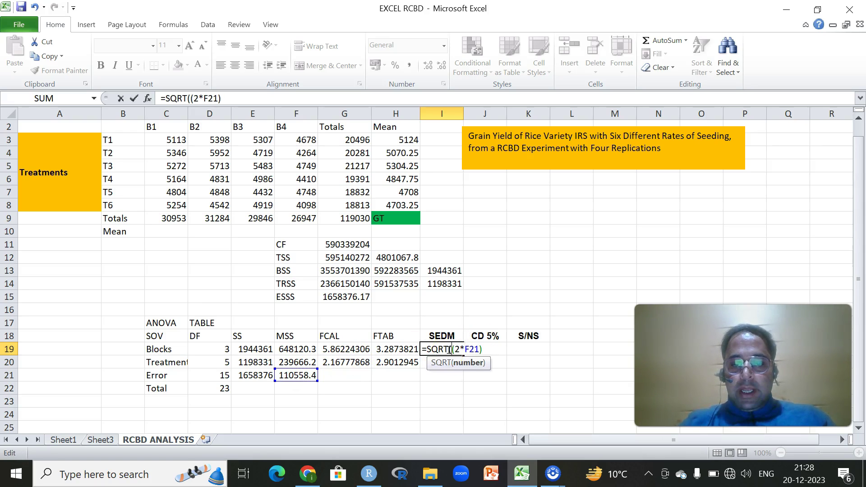
click(482, 349)
text(/4)
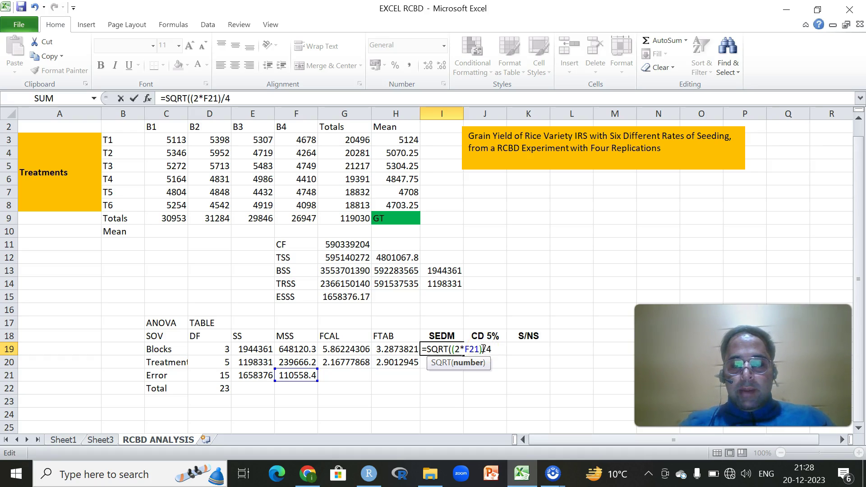
key(Return)
click(438, 358)
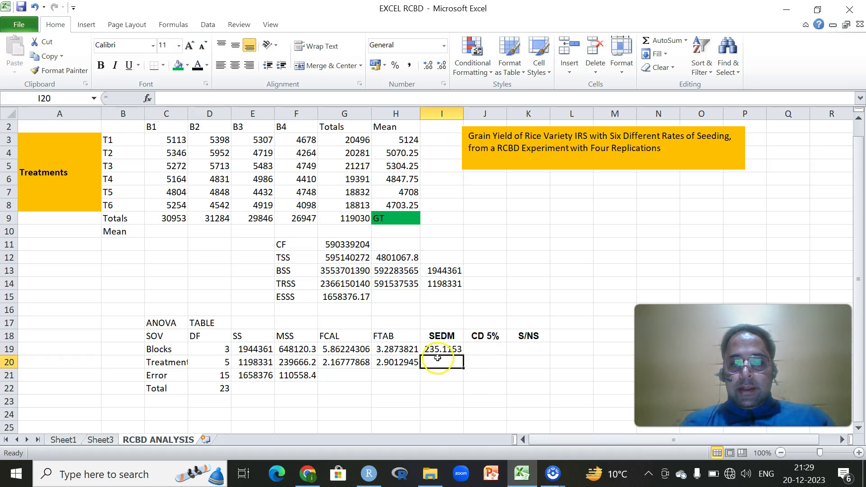
- Calculate the Blocks CD 5% value in J19 with =TINV(0.05,D21)*I19
click(480, 349)
text(=)
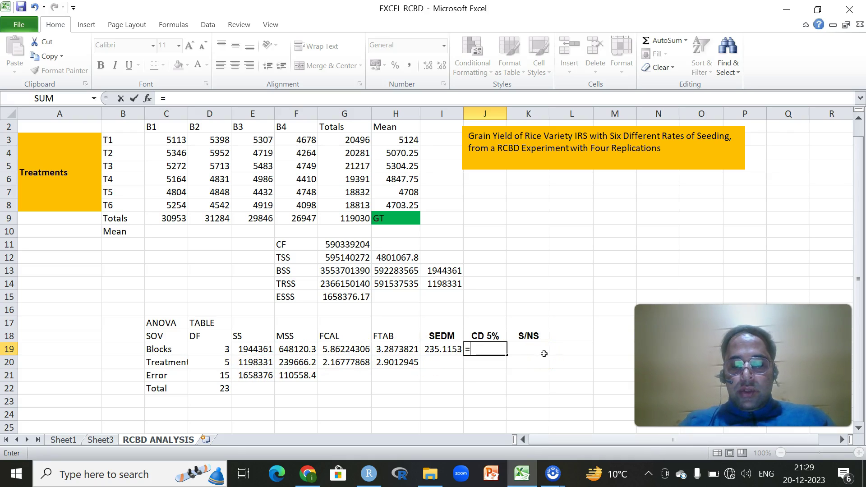
text(TI)
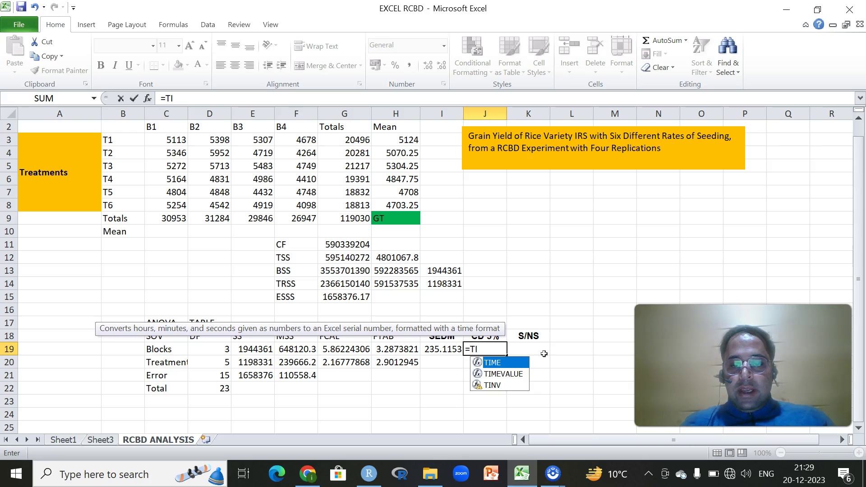
double_click(492, 385)
text(o.o)
key(BackSpace)
key(BackSpace)
key(BackSpace)
text(0.0)
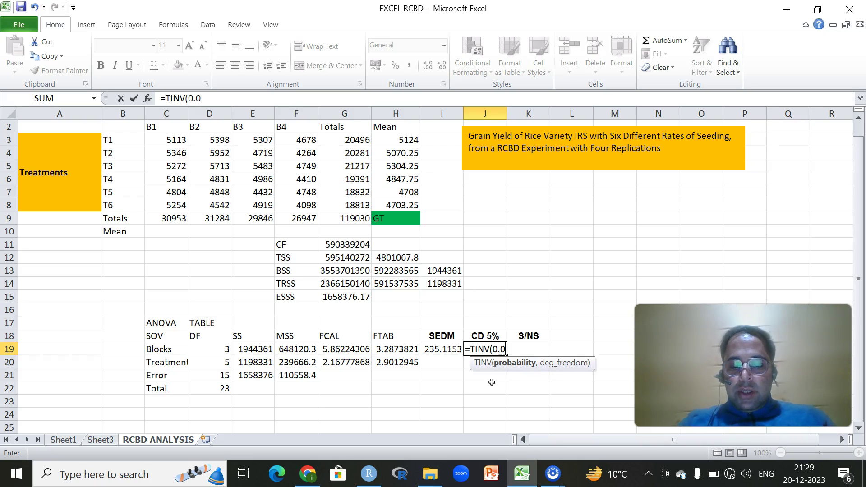
text(5,)
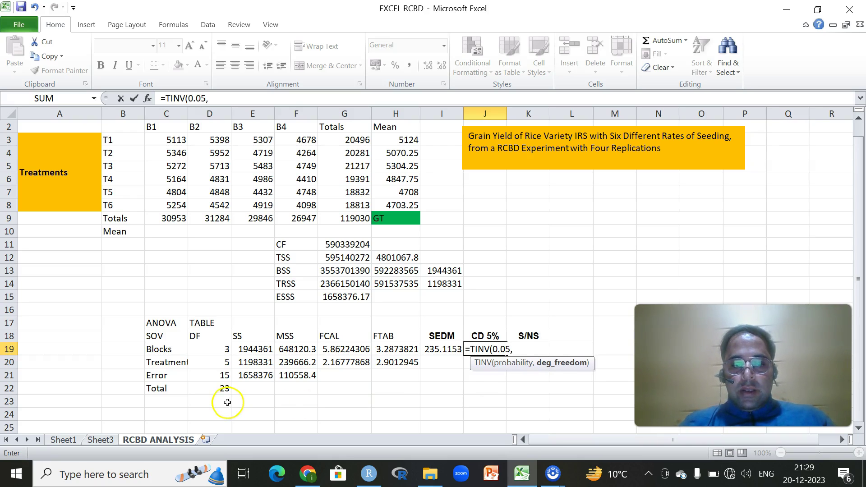
click(221, 376)
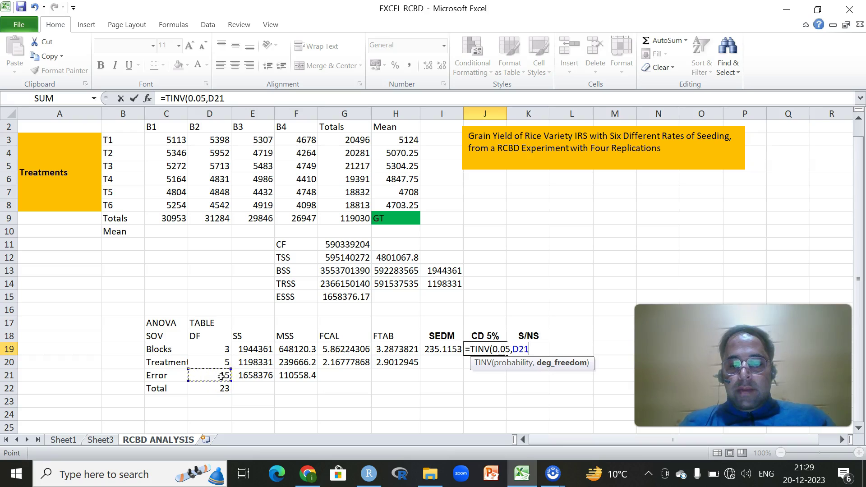
text()*)
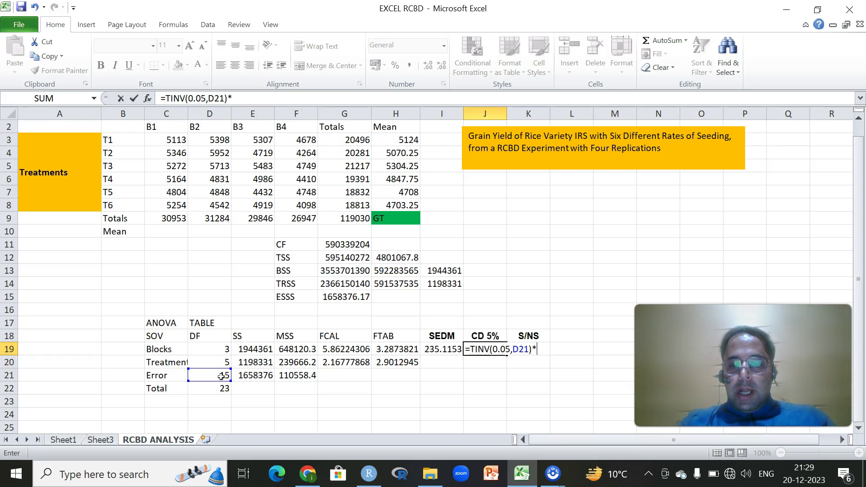
click(446, 349)
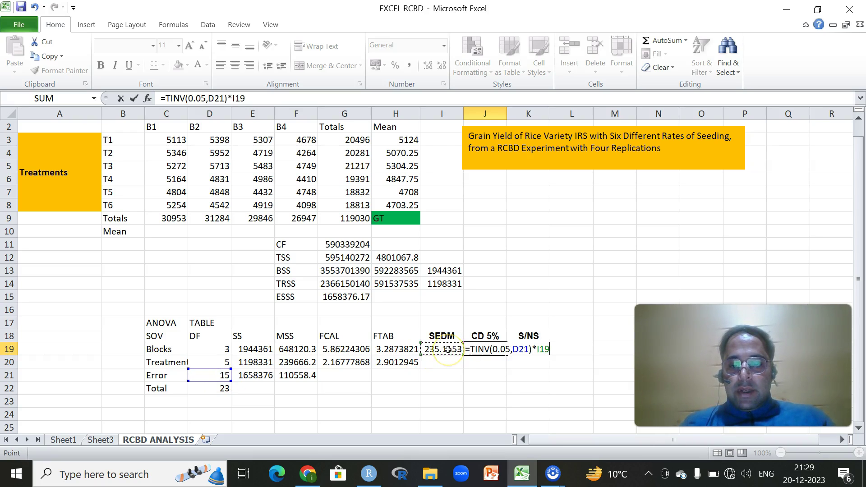
key(Return)
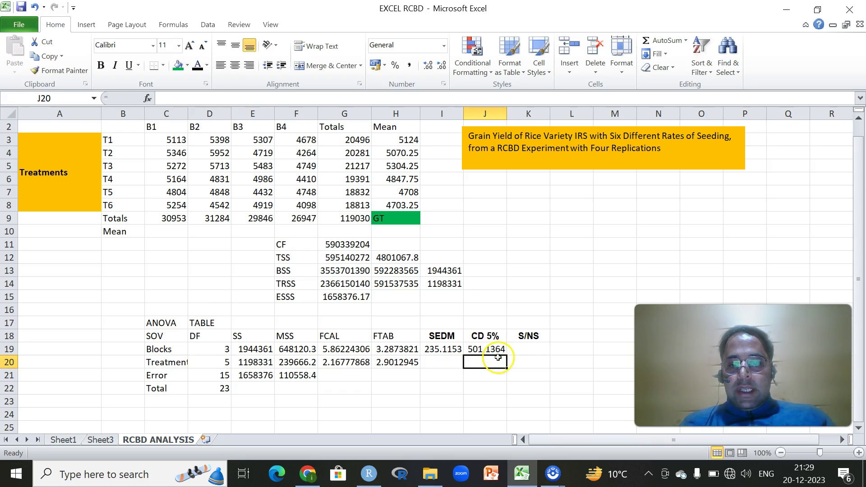
- Test Blocks significance in K19 with =IF(G19>H19,"S",IF(G19<H19,"NS")) and copy the formula down to K20 for Treatments
click(519, 350)
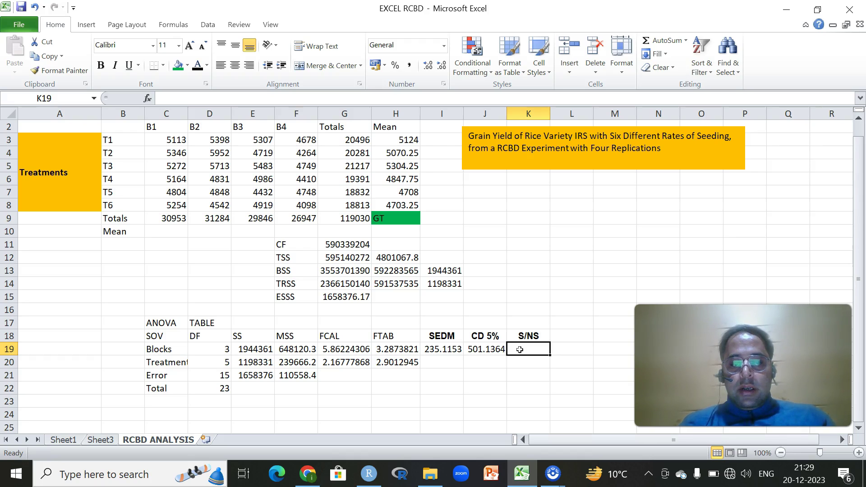
text(=IF)
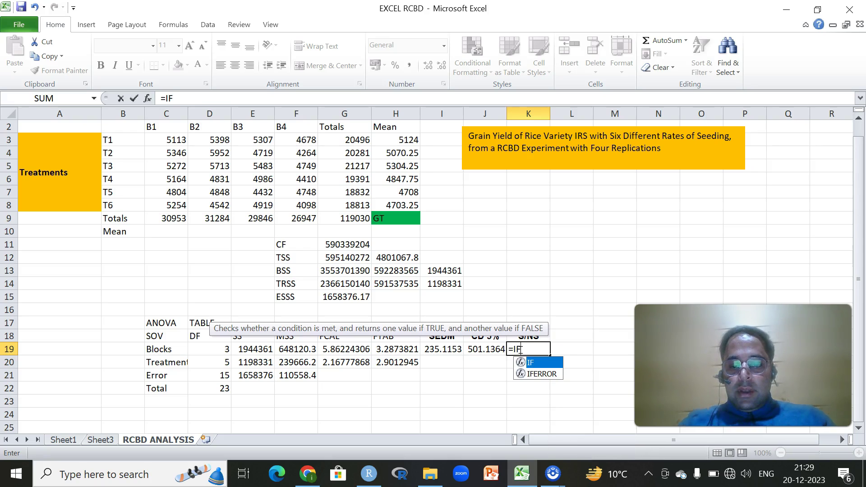
text(()
click(357, 352)
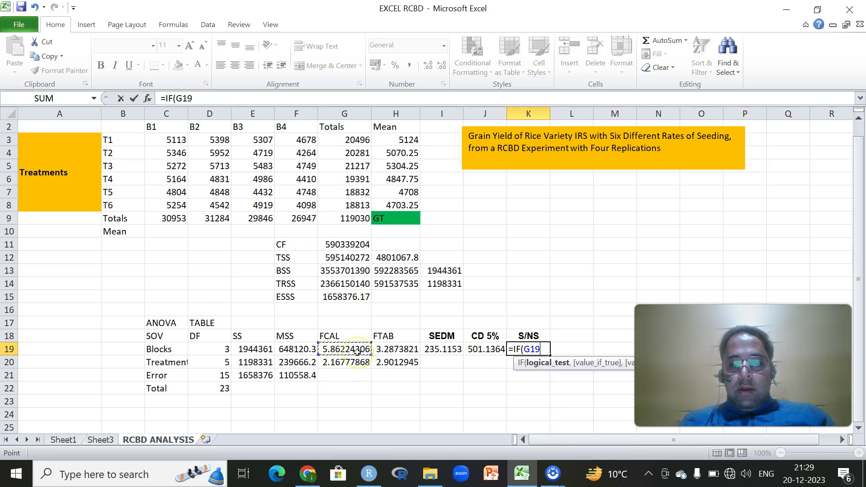
text(>)
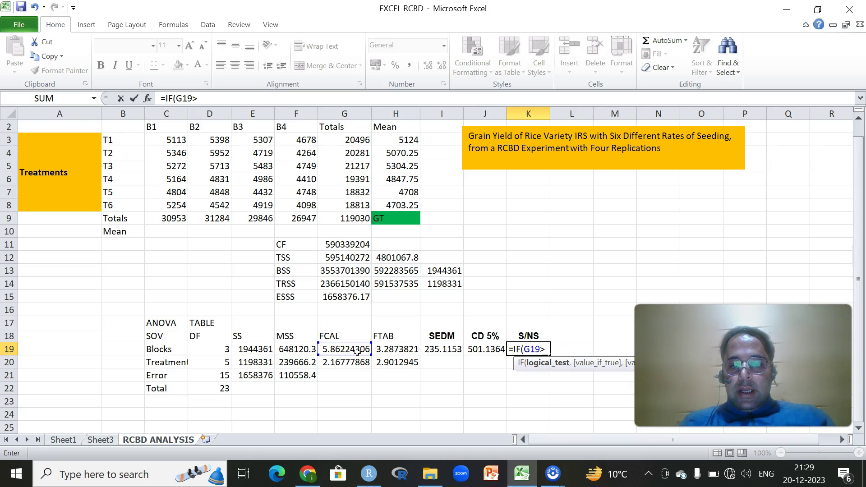
click(395, 351)
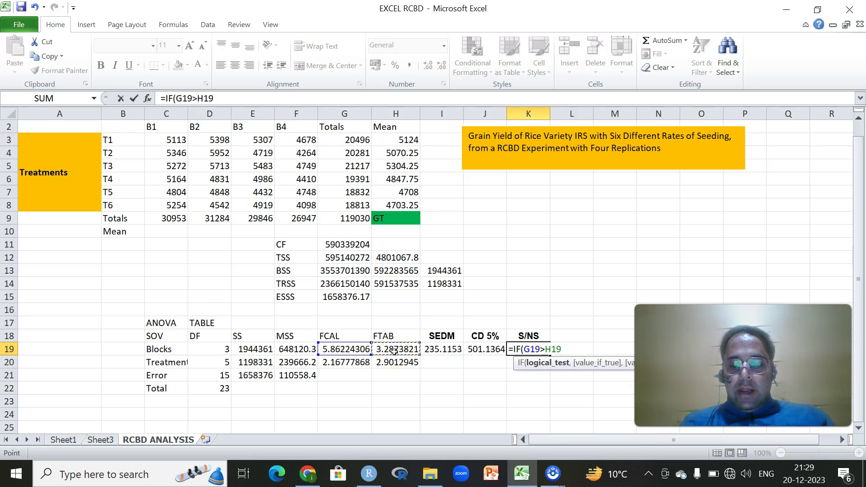
text(,)
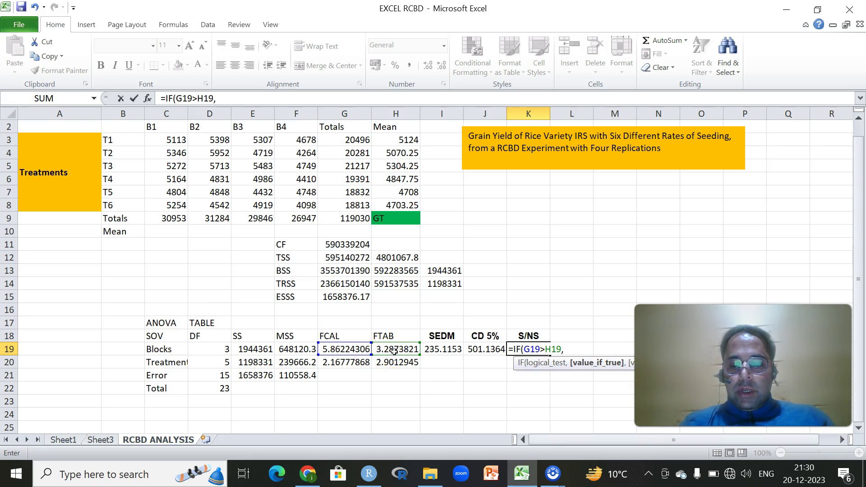
text("S)
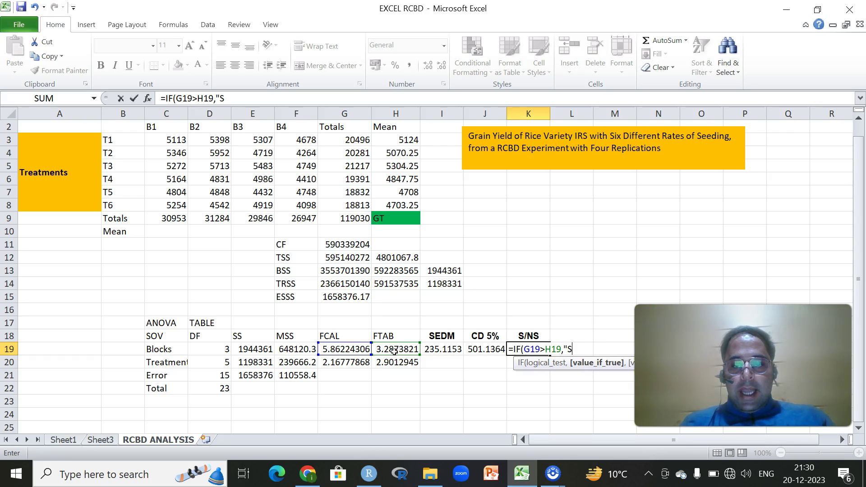
text(",IF)
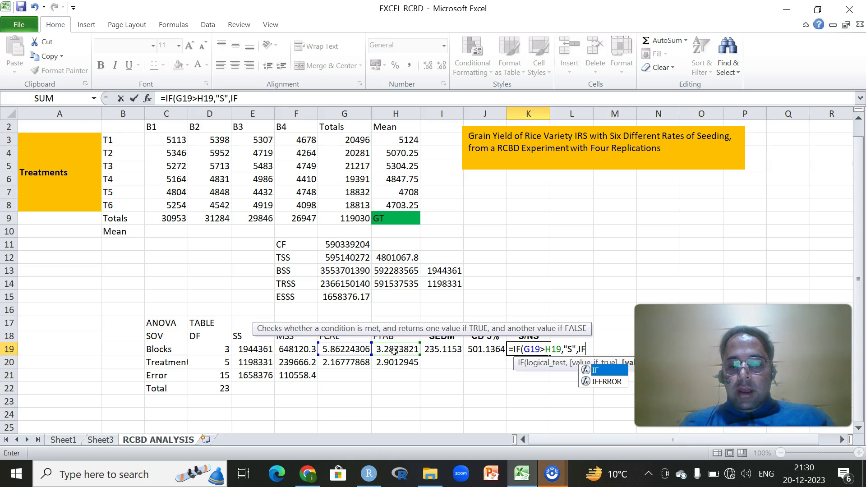
text(()
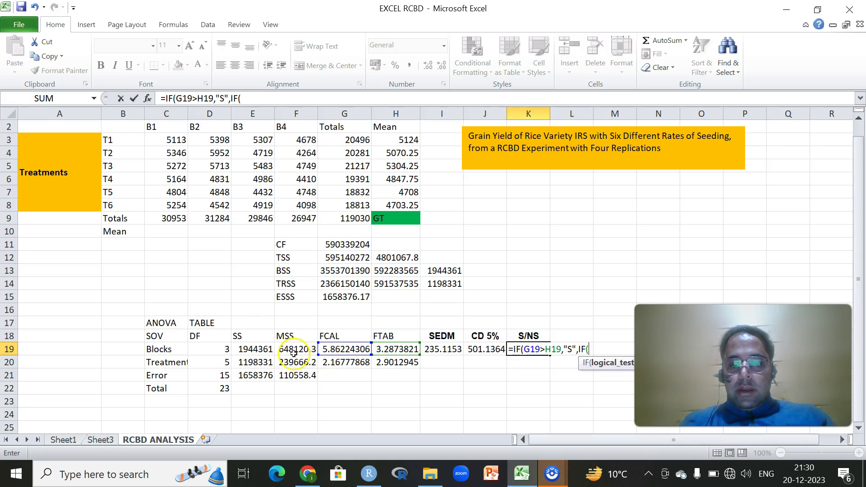
click(331, 351)
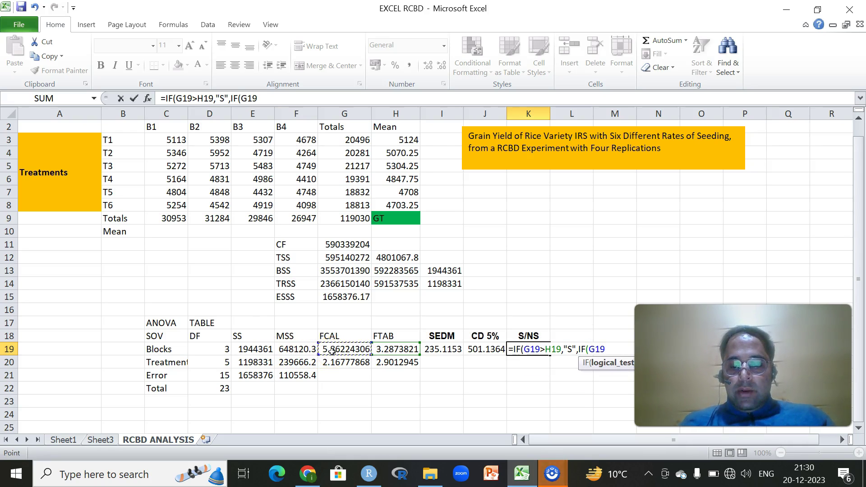
text(<)
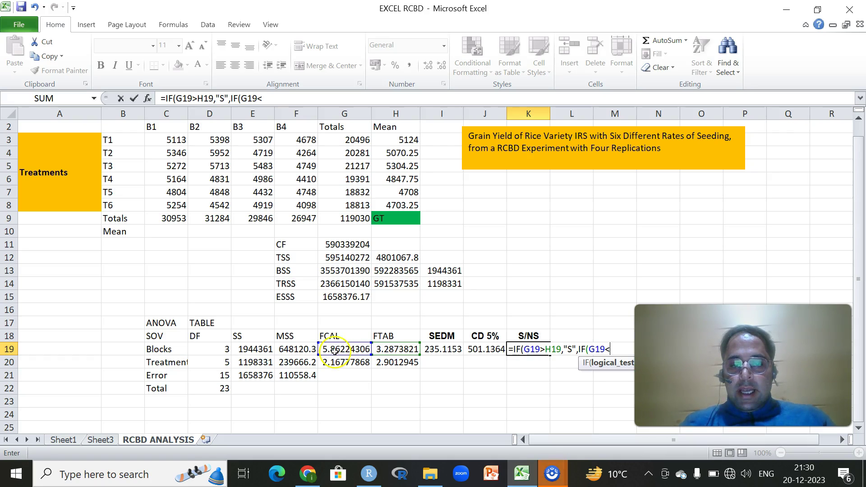
click(390, 347)
text(,)
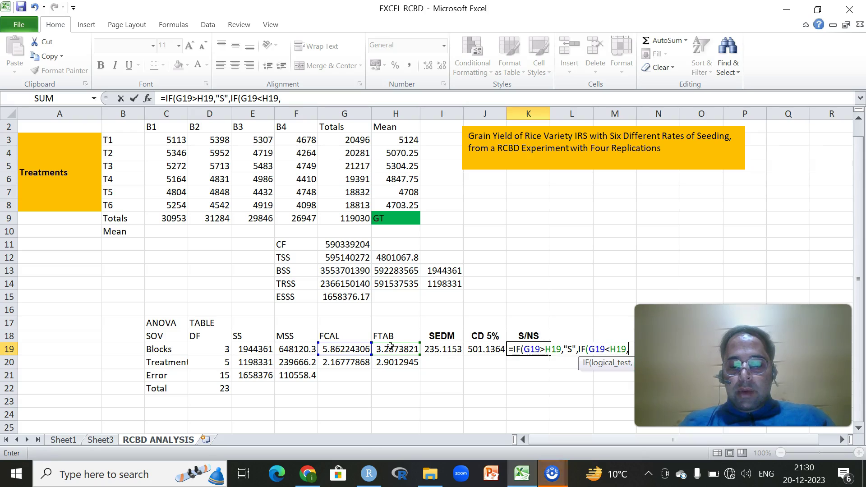
text("NS)
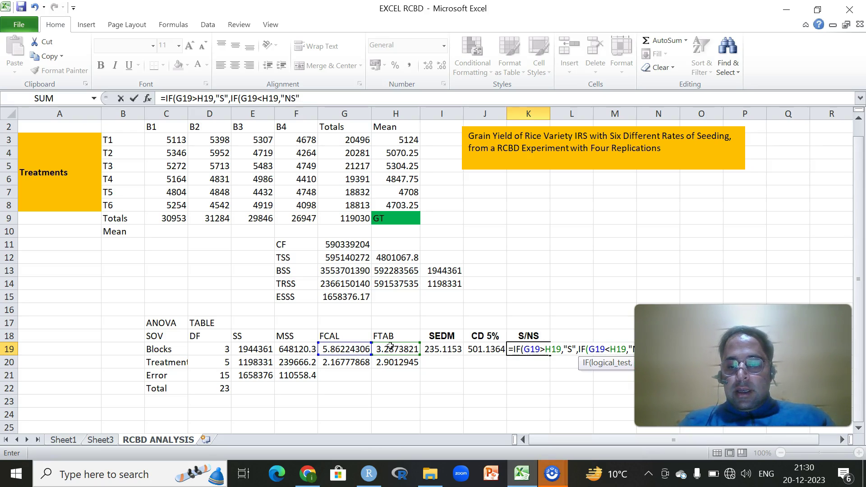
text(")))
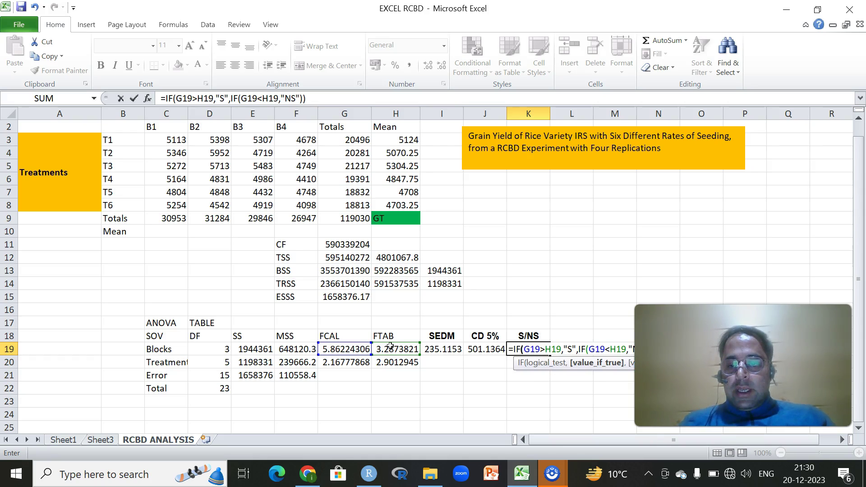
key(Return)
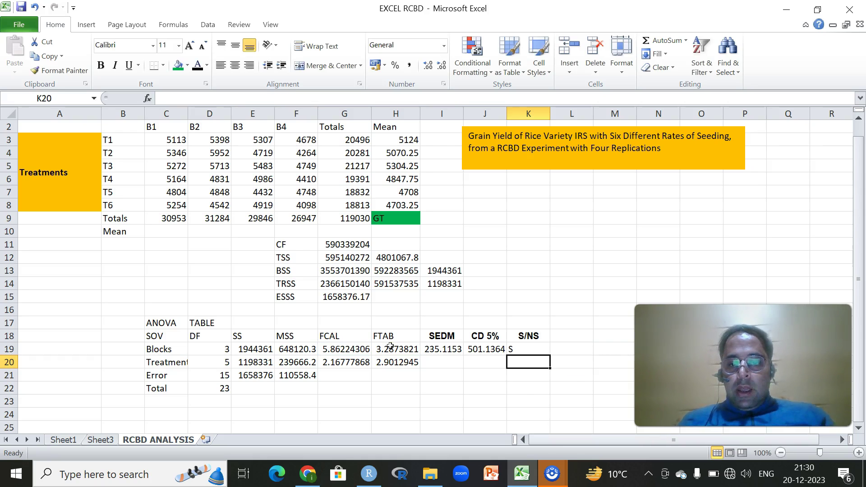
click(532, 350)
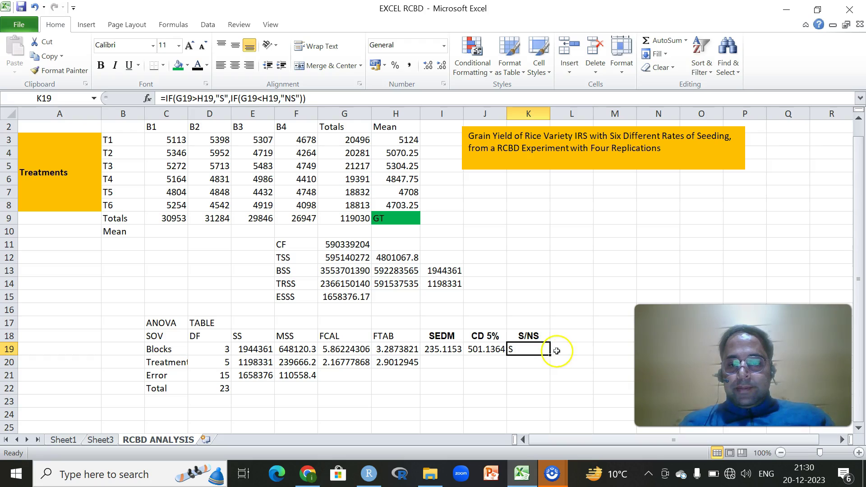
drag(550, 355, 551, 373)
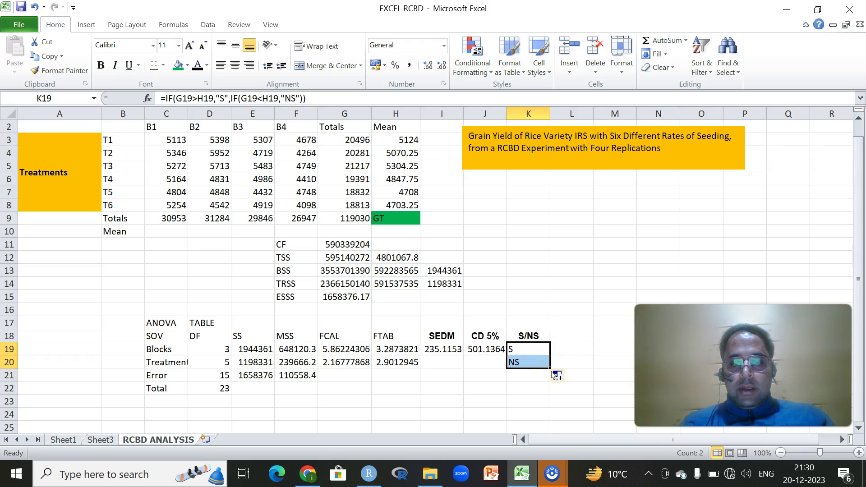
click(552, 473)
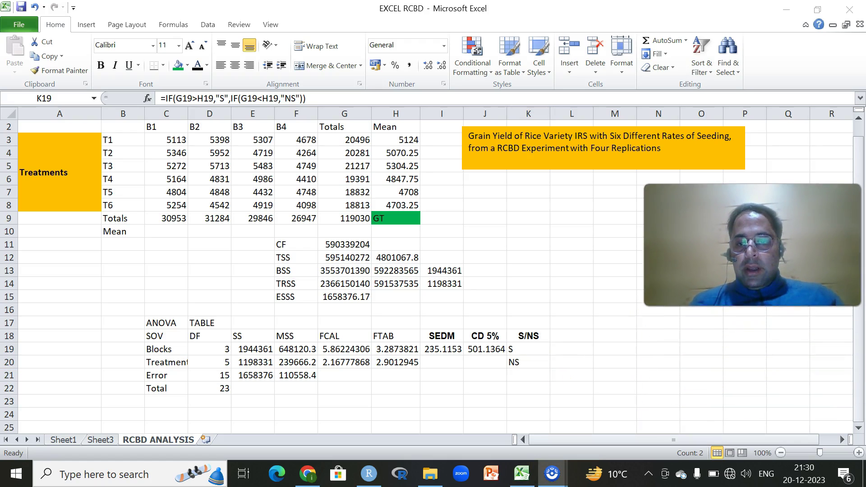
click(520, 349)
click(521, 348)
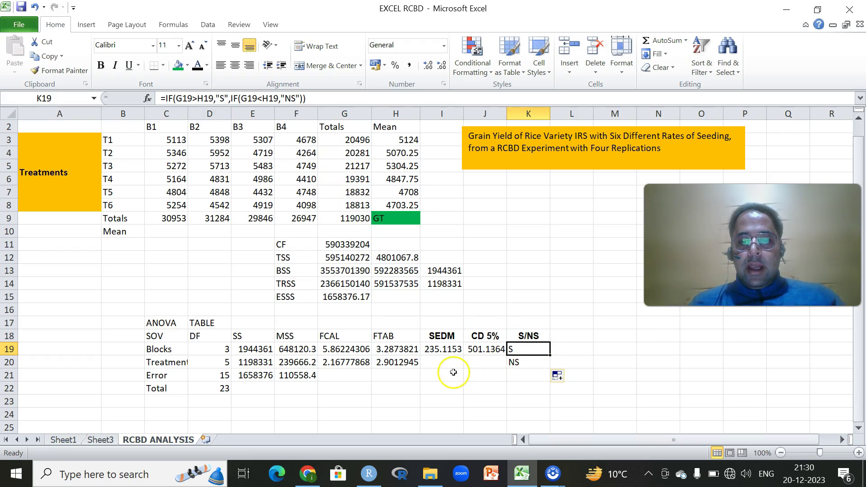
click(524, 363)
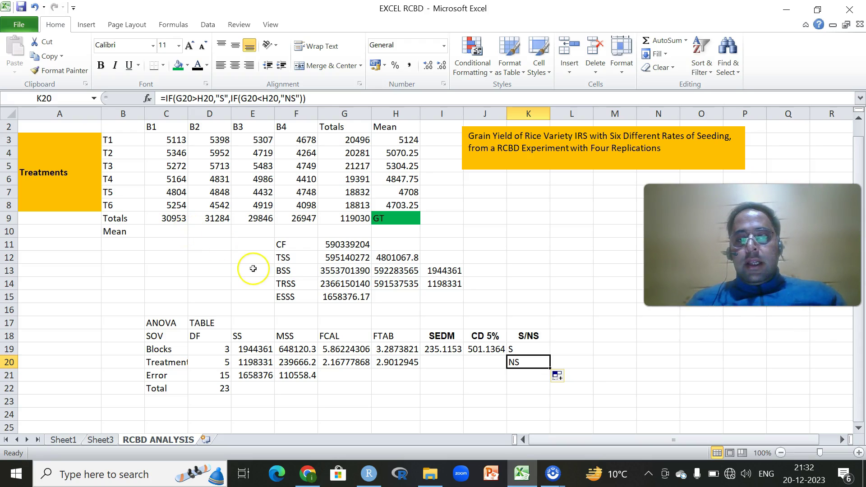
drag(172, 140, 296, 211)
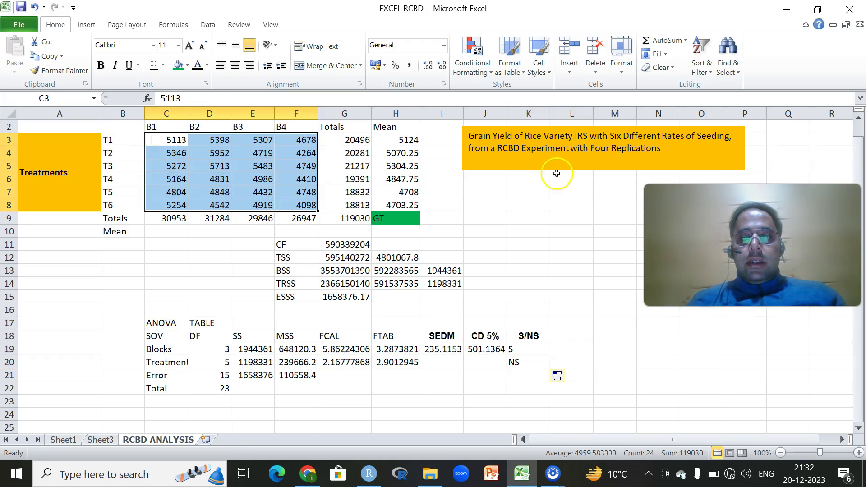